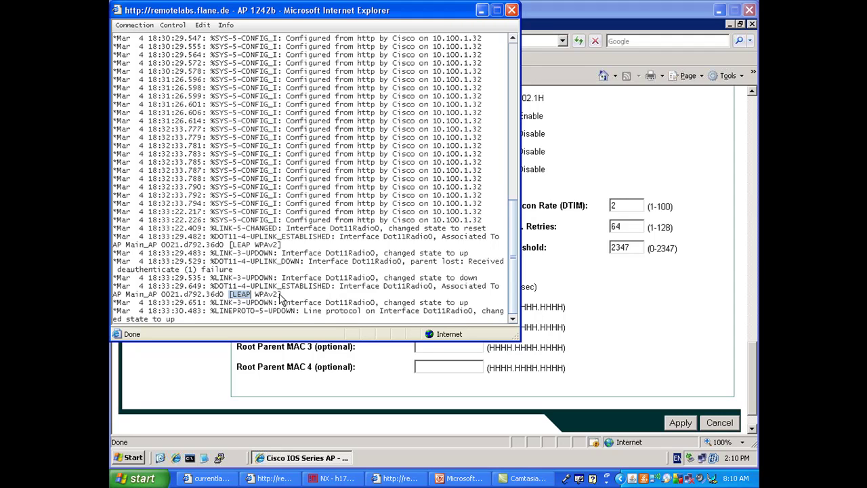
# Bring the bridge's Radio0-802.11G settings page to the front and scroll to its top.
pyautogui.click(675, 122)
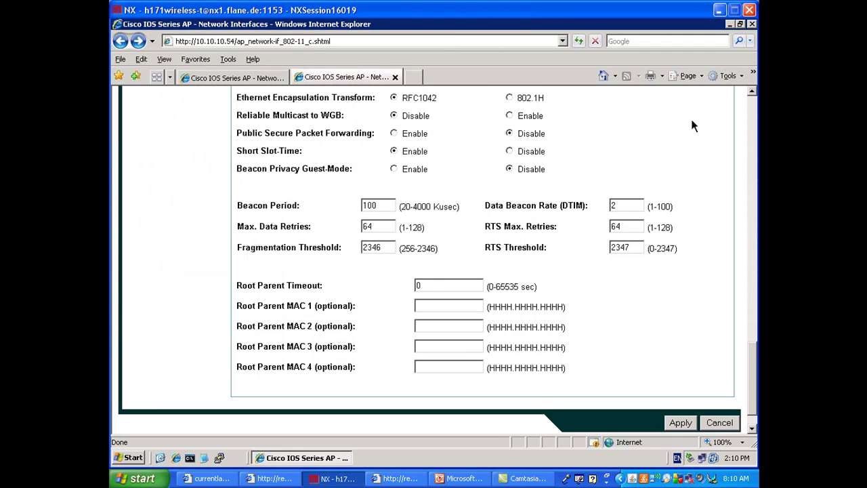
pyautogui.click(754, 122)
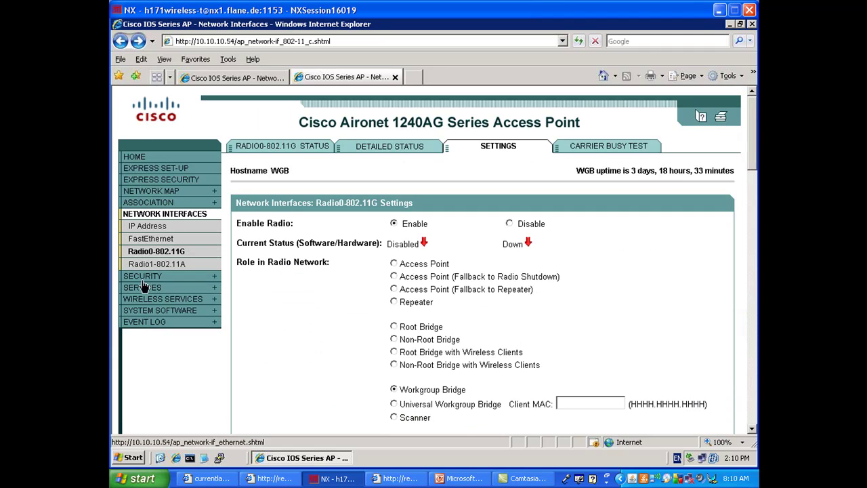
# On the workgroup bridge, set MySSID to Open Authentication with EAP and apply it.
pyautogui.click(143, 277)
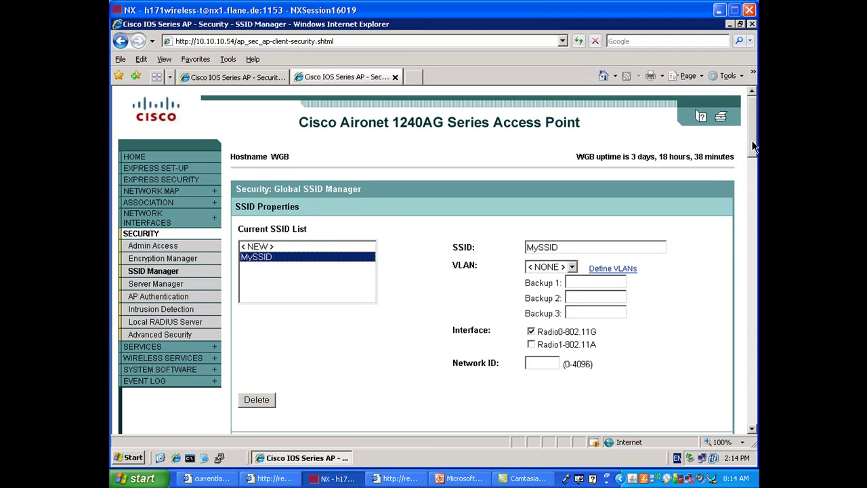
pyautogui.moveTo(755, 147); pyautogui.dragTo(749, 200)
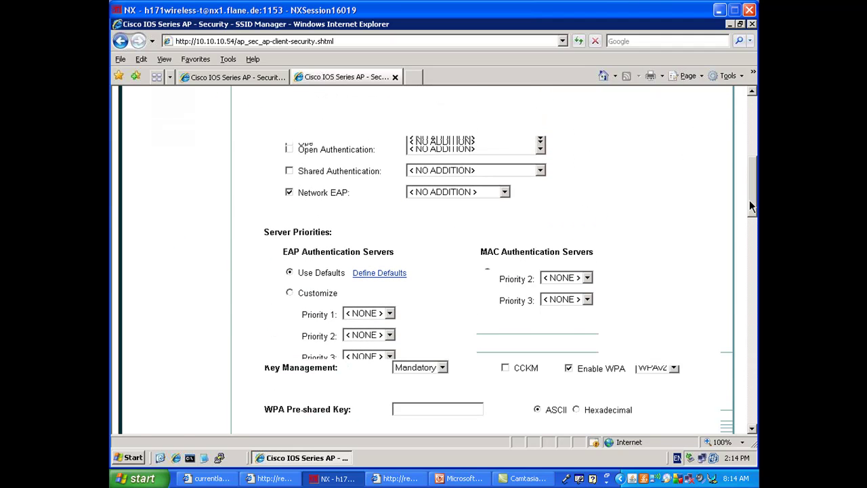
pyautogui.click(290, 149)
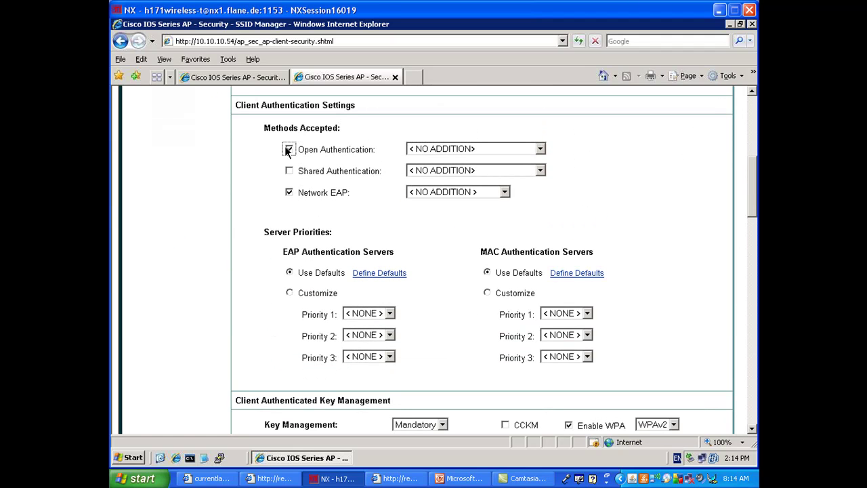
pyautogui.click(454, 148)
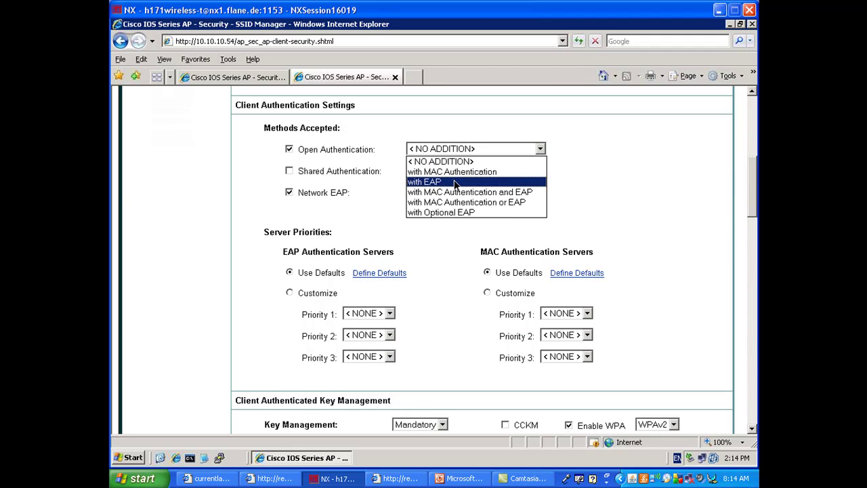
pyautogui.click(456, 182)
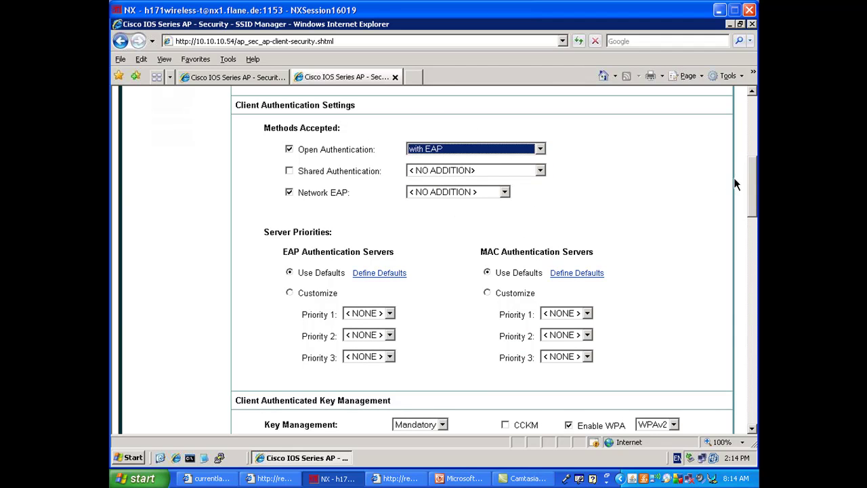
pyautogui.moveTo(751, 181); pyautogui.dragTo(751, 342)
pyautogui.click(664, 386)
pyautogui.click(427, 270)
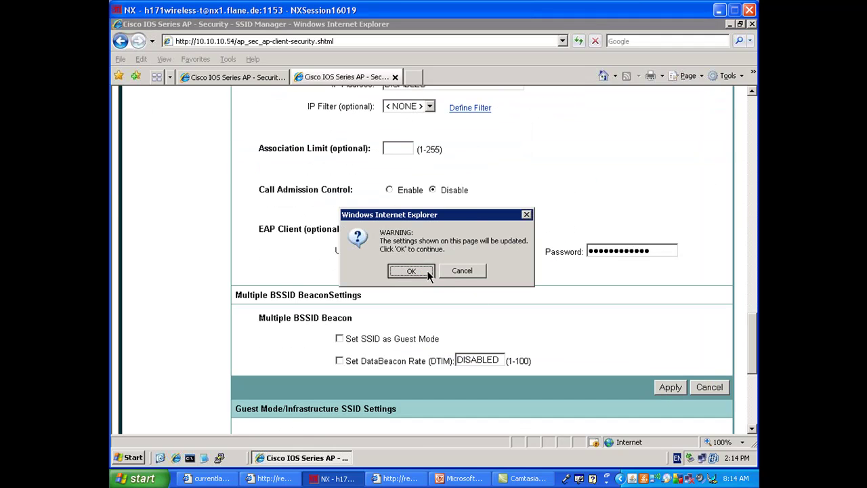
# Set Open Authentication with EAP on the other access point's SSID and apply it.
pyautogui.click(236, 78)
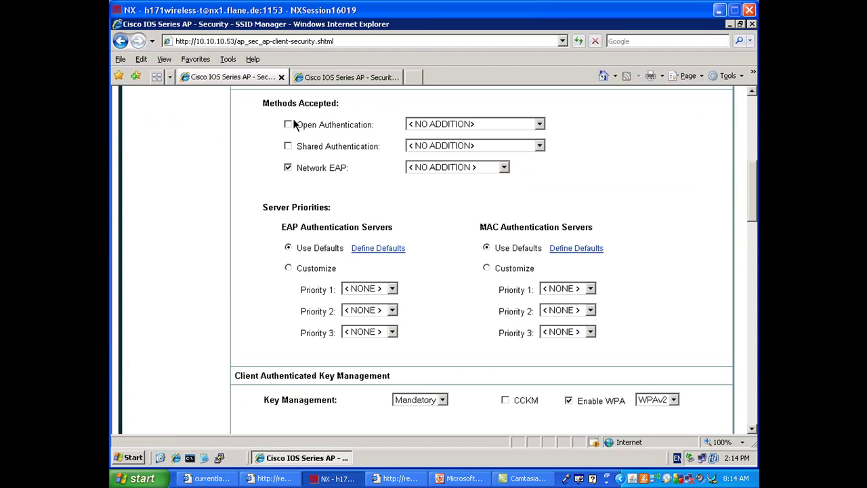
pyautogui.click(288, 125)
pyautogui.click(434, 124)
pyautogui.click(429, 160)
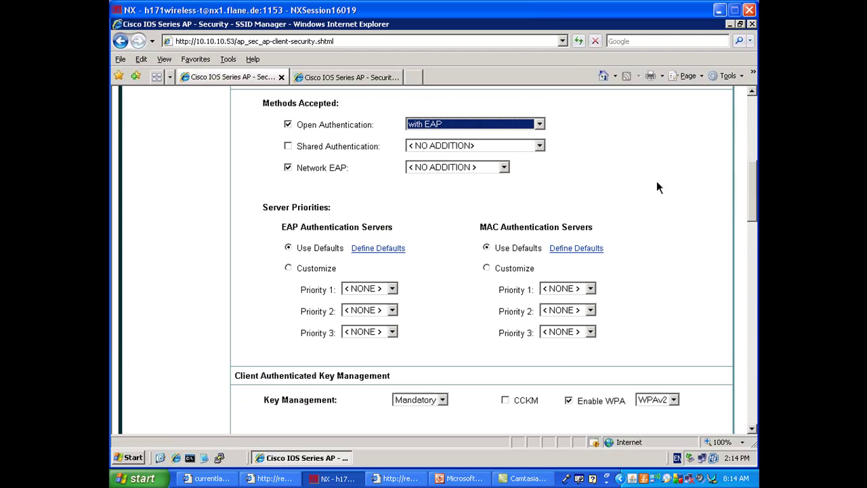
pyautogui.scroll(-10, 743, 306)
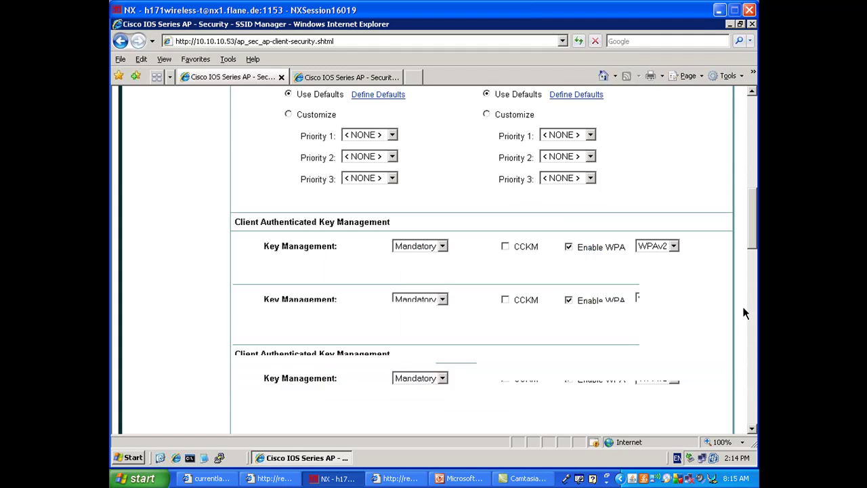
pyautogui.click(670, 287)
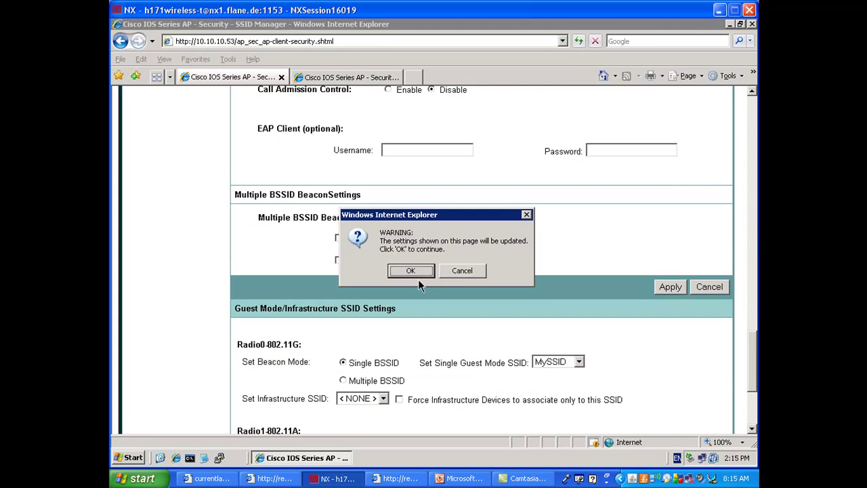
pyautogui.click(410, 271)
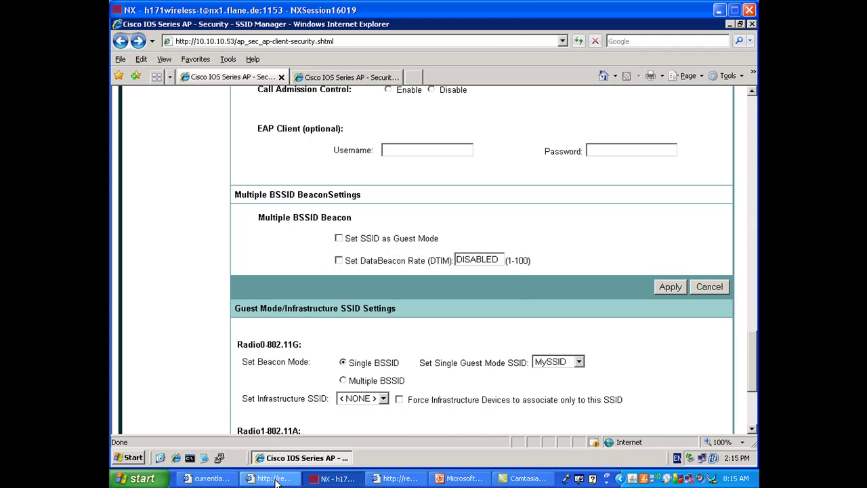
# Re-enable the bridge's radio interface with 'no shut' on its console.
pyautogui.click(274, 478)
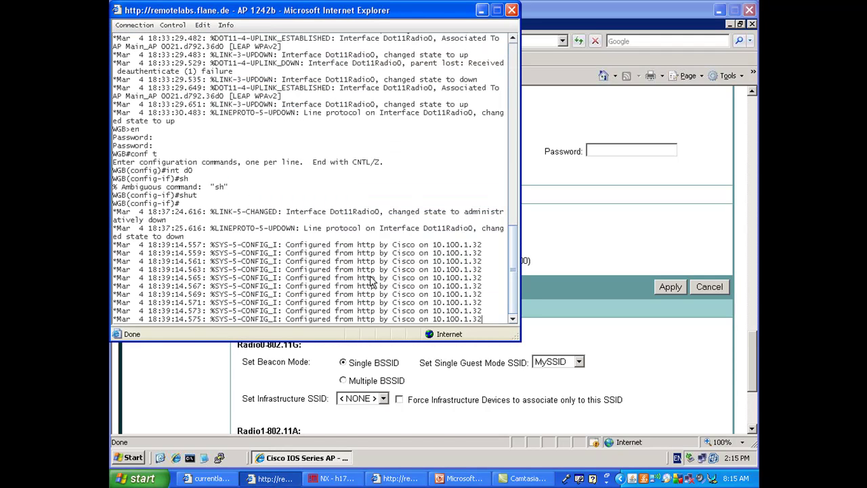
pyautogui.press('Return')
pyautogui.press('Return')
pyautogui.press('Return')
pyautogui.press('Return')
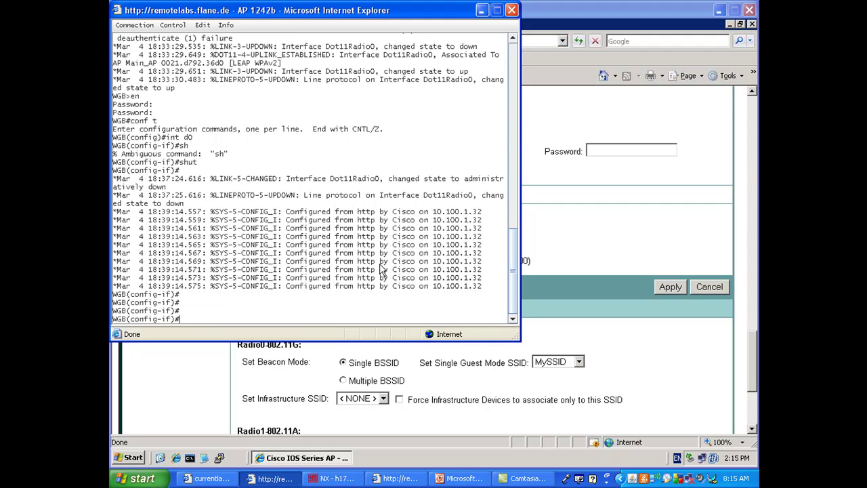
pyautogui.write('no shut')
pyautogui.press('Return')
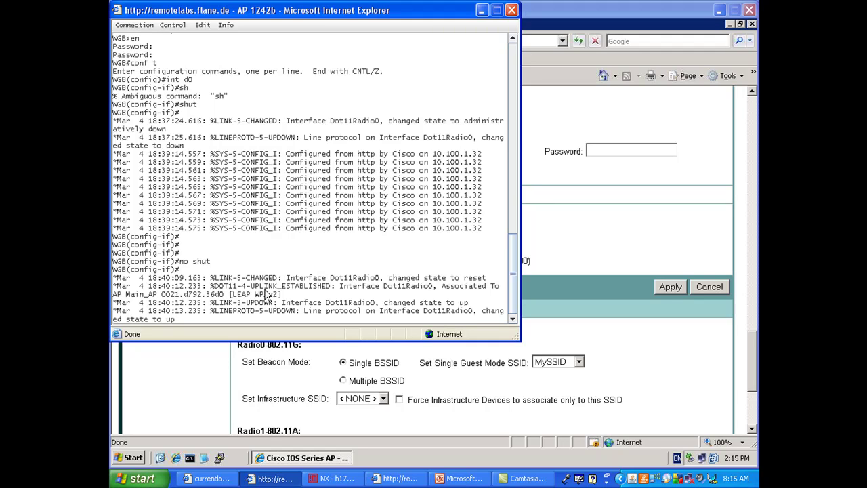
# Shut the bridge's radio interface down again with 'shut'.
pyautogui.press('Return')
pyautogui.press('Return')
pyautogui.write('shut')
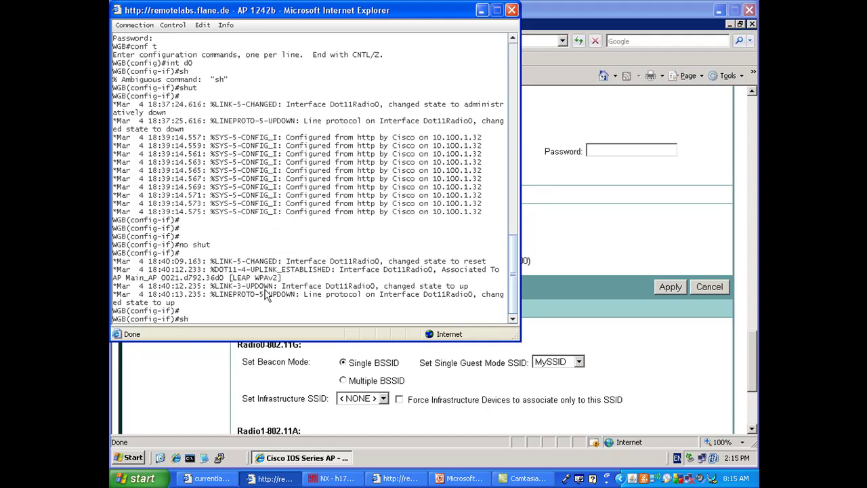
pyautogui.press('Return')
# Load MySSID on the workgroup bridge and review its EAP Client and AP Authentication settings.
pyautogui.click(566, 242)
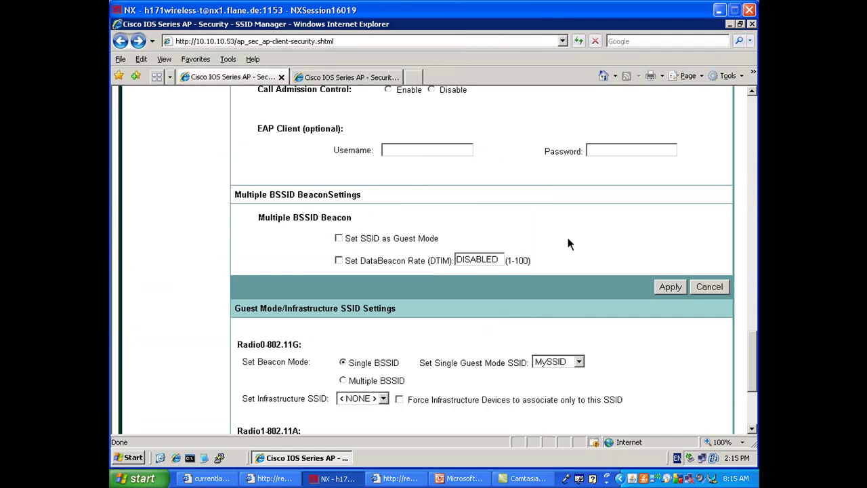
pyautogui.click(365, 78)
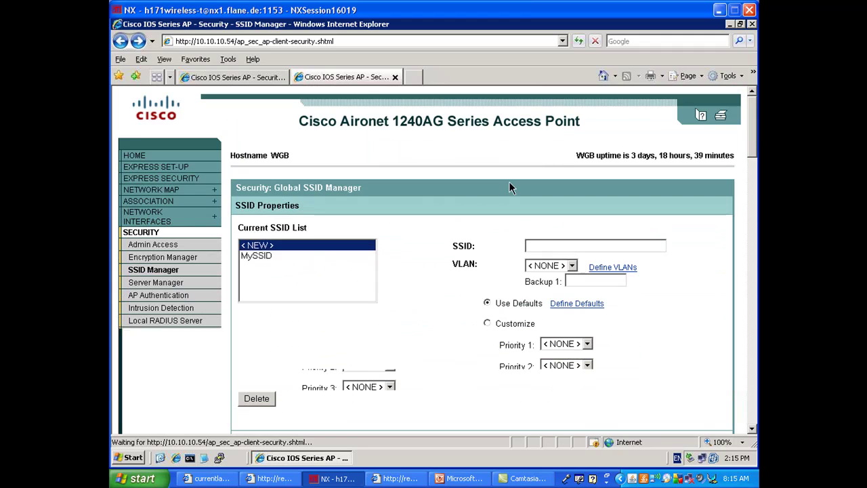
pyautogui.click(280, 253)
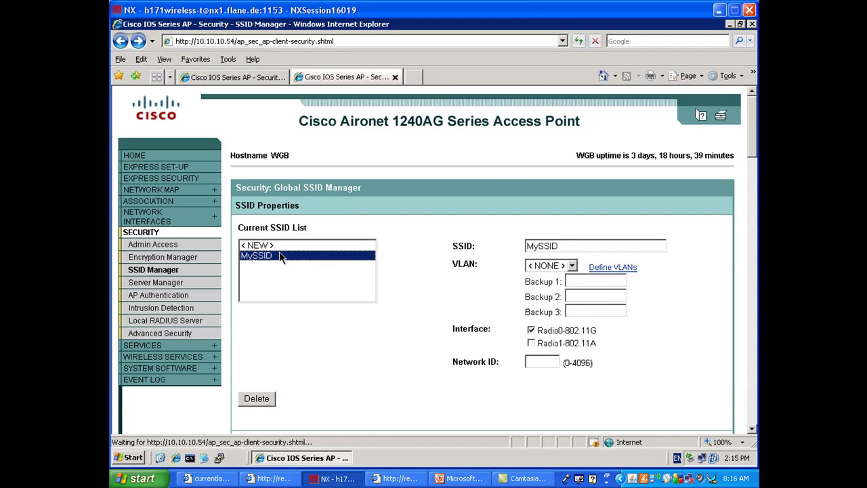
pyautogui.tripleClick(359, 227)
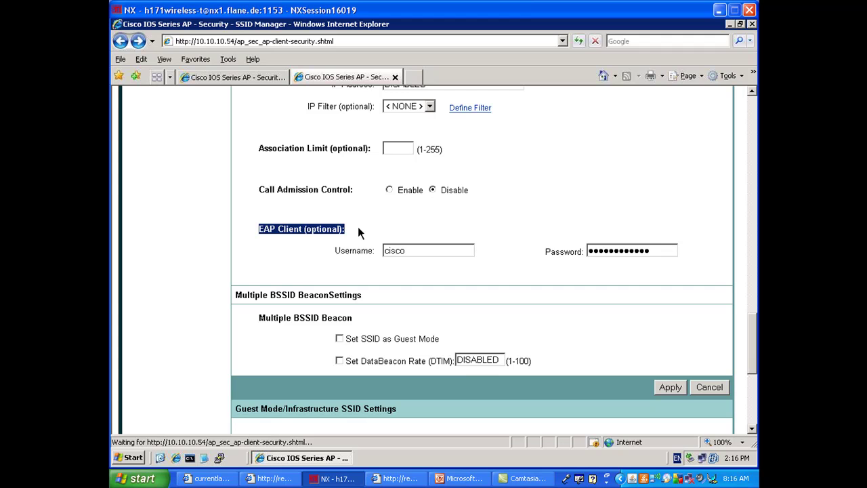
pyautogui.click(753, 133)
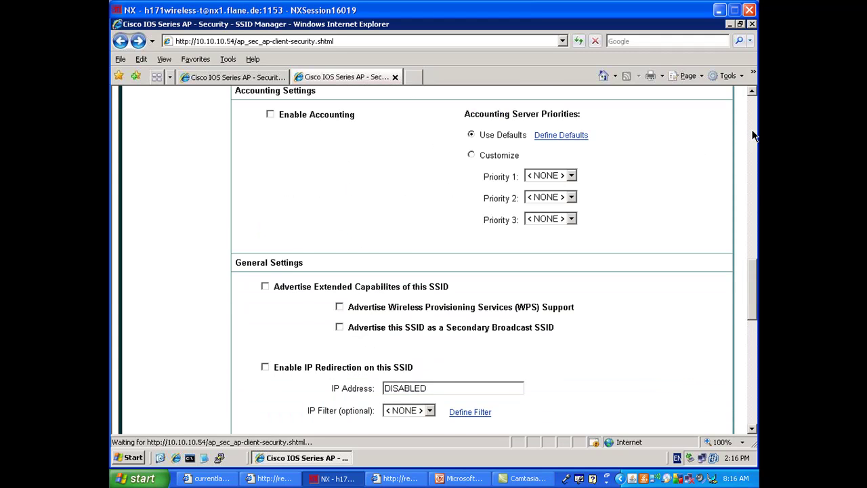
pyautogui.click(752, 135)
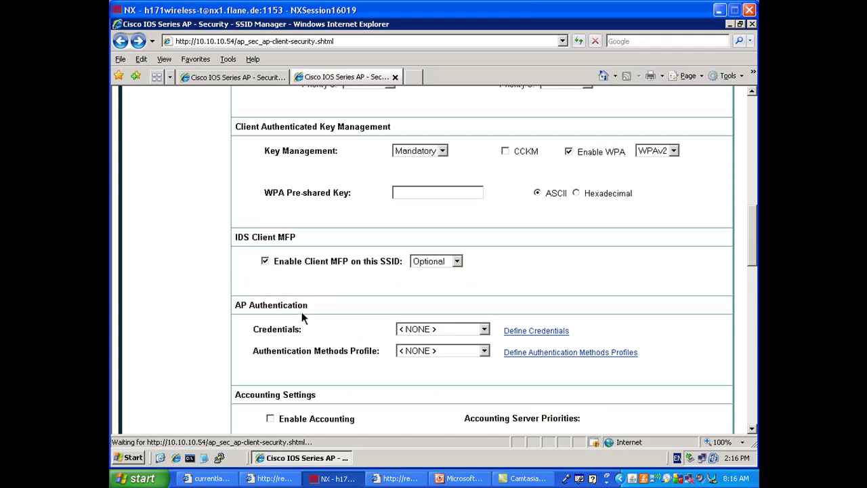
pyautogui.moveTo(309, 305); pyautogui.dragTo(234, 304)
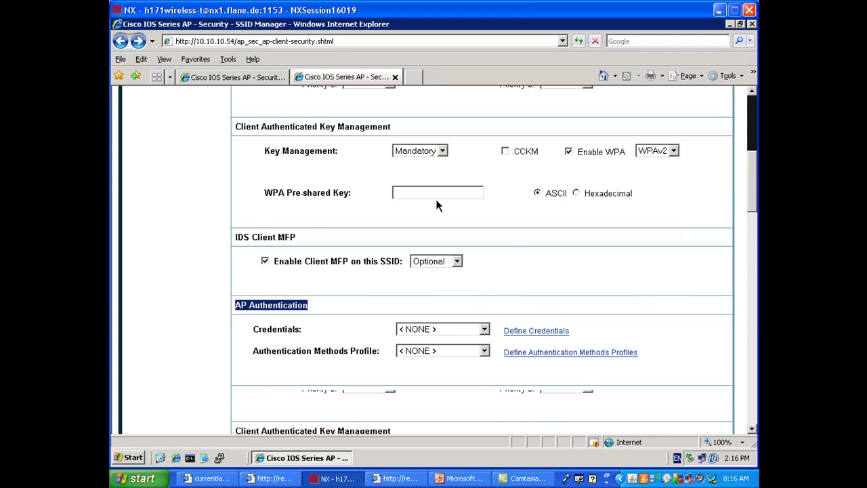
pyautogui.click(754, 145)
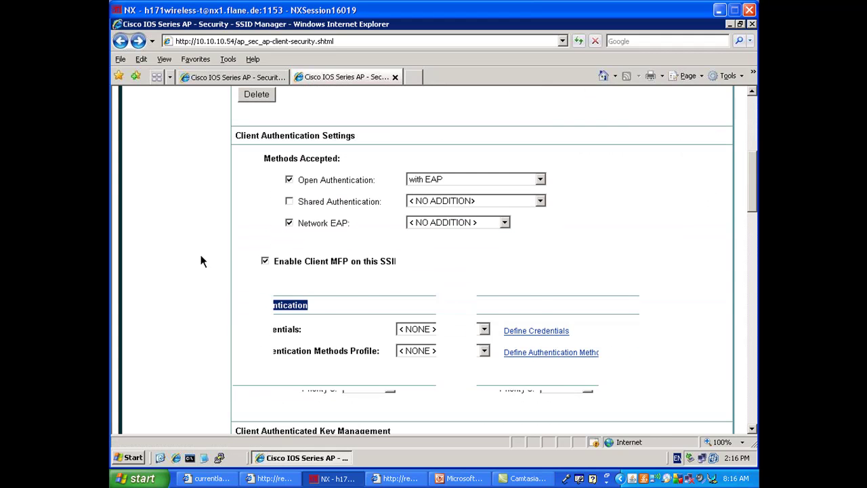
pyautogui.click(758, 126)
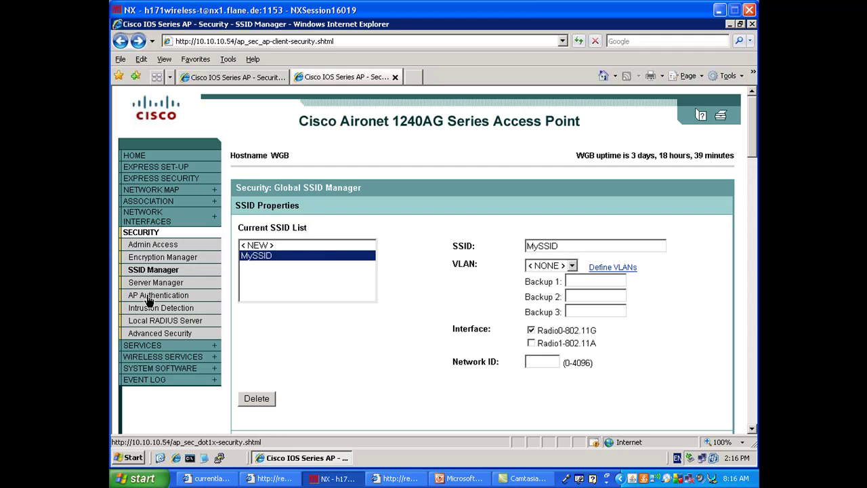
# Open the bridge's AP Authentication page, then refresh the main AP console prompt.
pyautogui.click(149, 297)
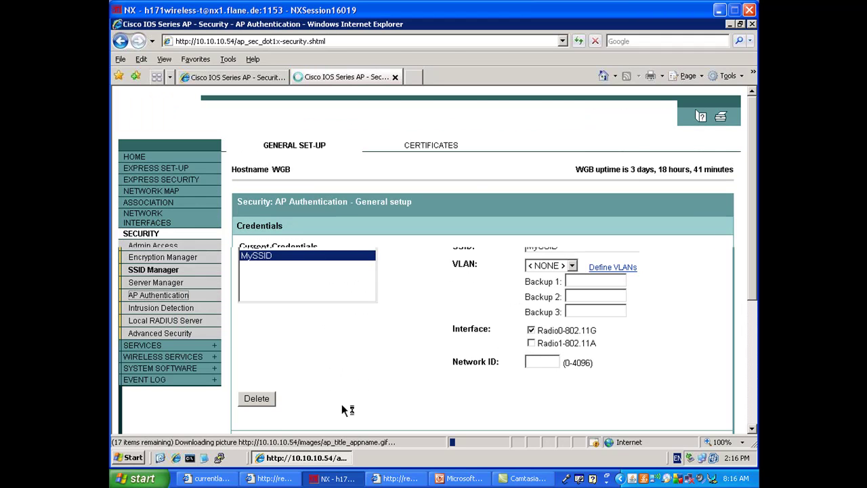
pyautogui.click(381, 479)
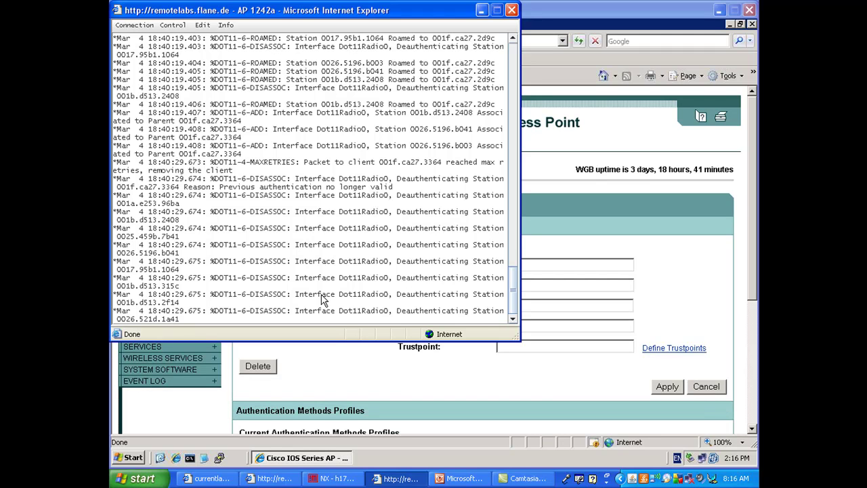
pyautogui.press('Return')
pyautogui.press('Return')
pyautogui.press('Return')
pyautogui.press('Return')
# On the bridge console, leave configuration mode and display the running configuration with 'sh run'.
pyautogui.hotkey('alt', 'Tab')
pyautogui.write('end')
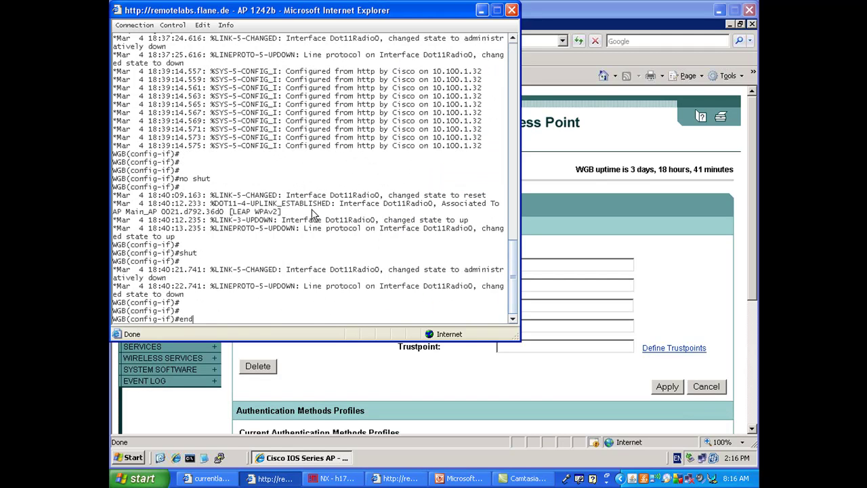
pyautogui.press('Return')
pyautogui.write('sh run')
pyautogui.press('Return')
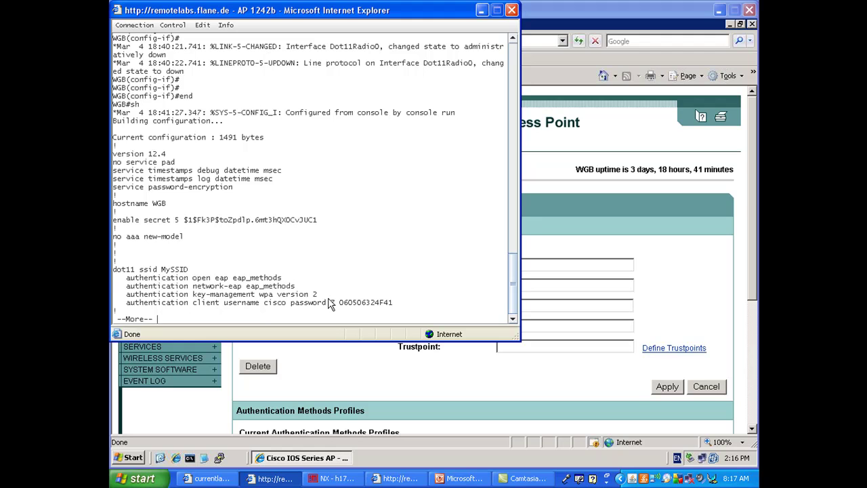
pyautogui.press('q')
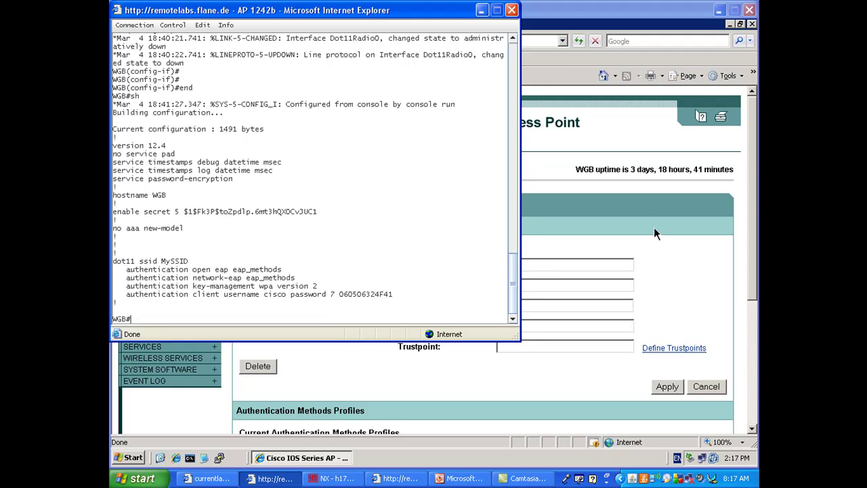
pyautogui.click(654, 227)
# Add a new AP authentication credential with its name, username and password, and apply it.
pyautogui.click(566, 261)
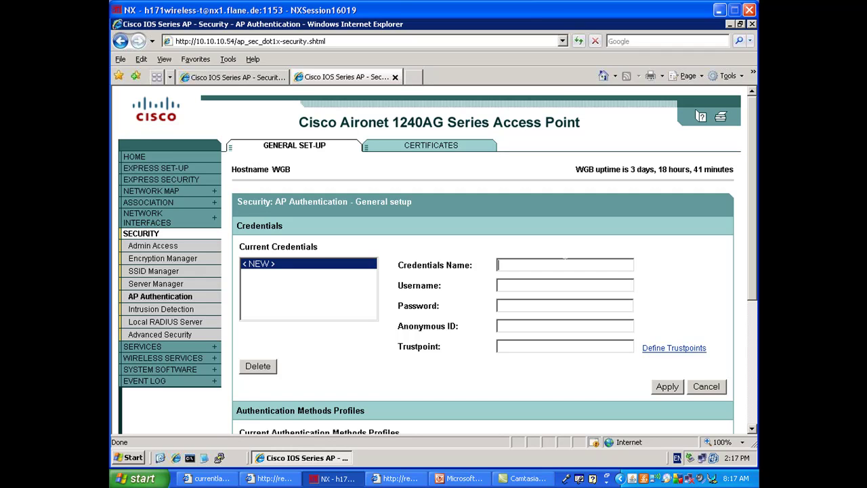
pyautogui.press('Tab')
pyautogui.press('Tab')
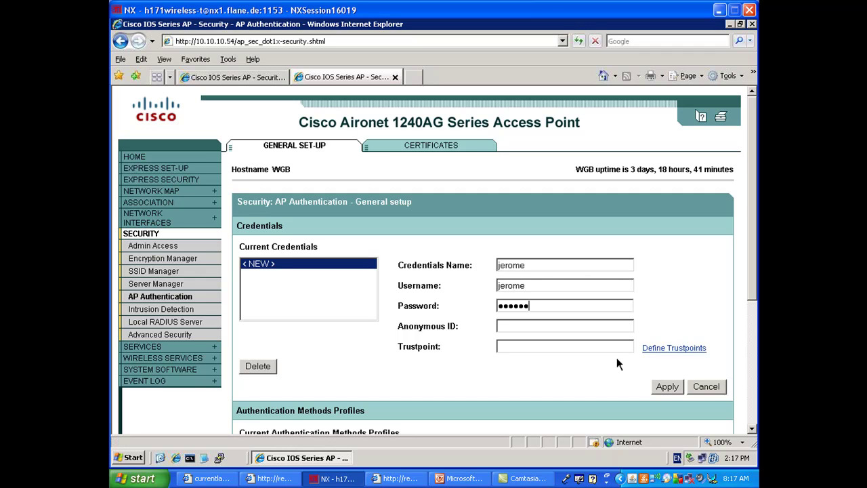
pyautogui.click(667, 387)
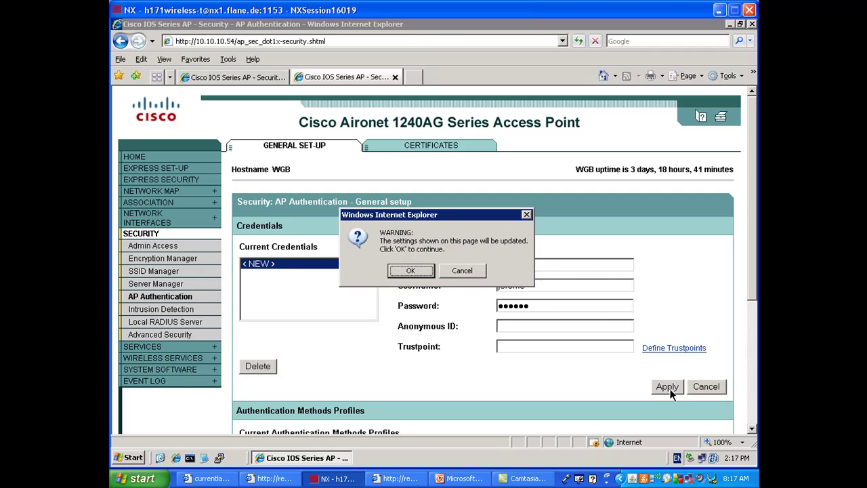
pyautogui.click(410, 270)
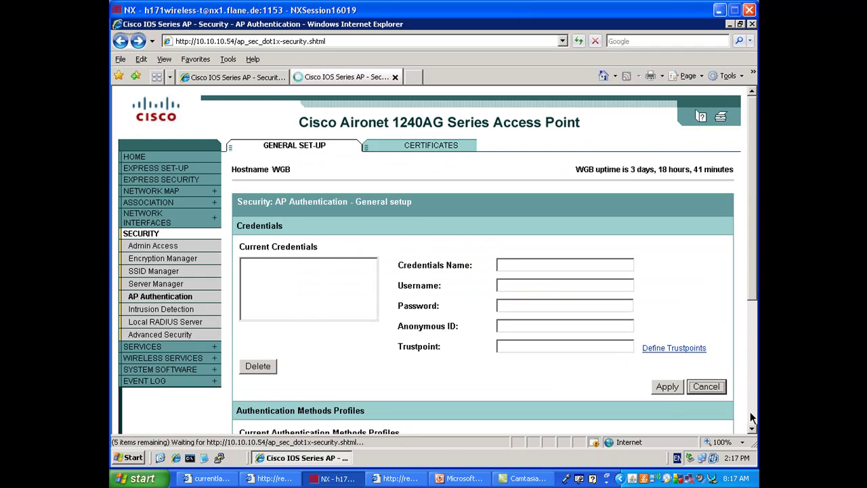
# Create the 'mymethod' authentication methods profile with only the fast method selected and apply it.
pyautogui.scroll(-5, 750, 427)
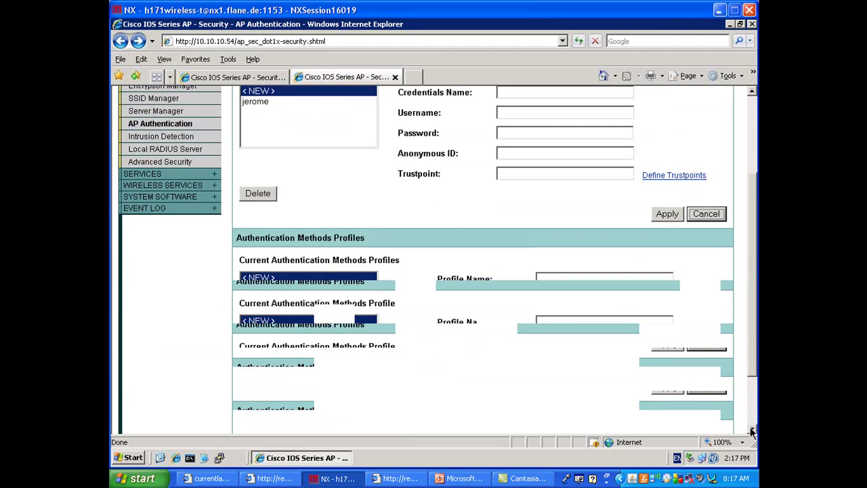
pyautogui.click(581, 246)
pyautogui.write('m')
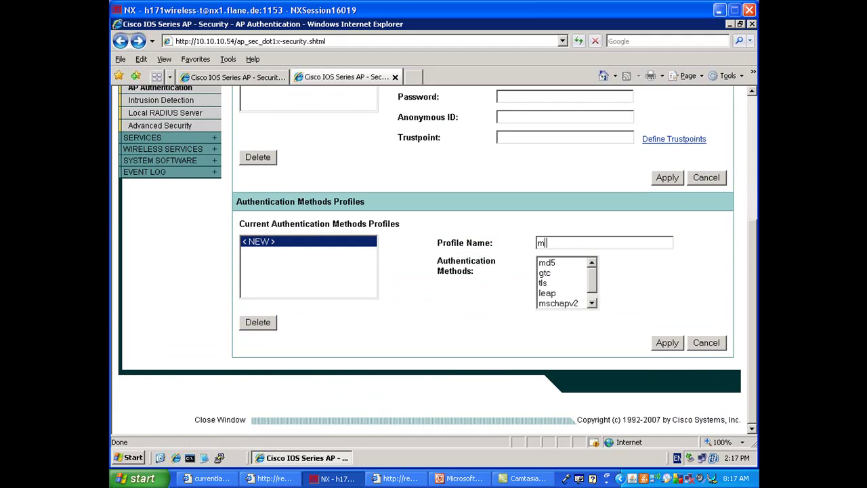
pyautogui.write('tmethod')
pyautogui.click(593, 302)
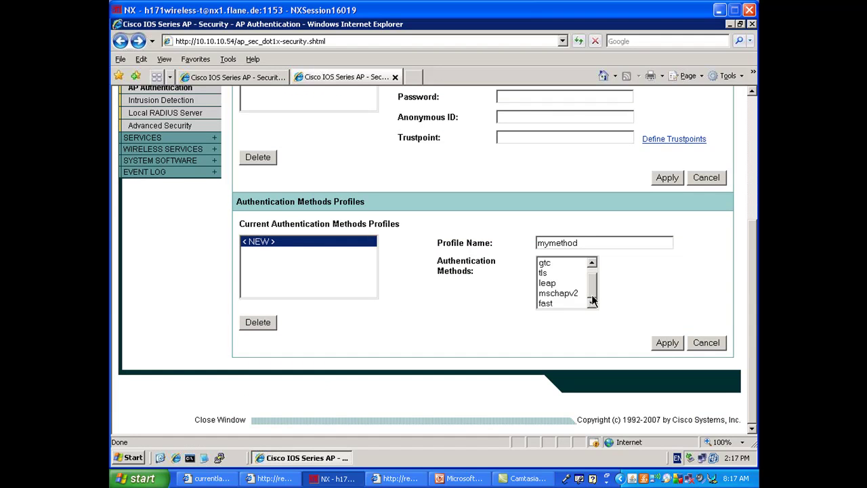
pyautogui.click(553, 303)
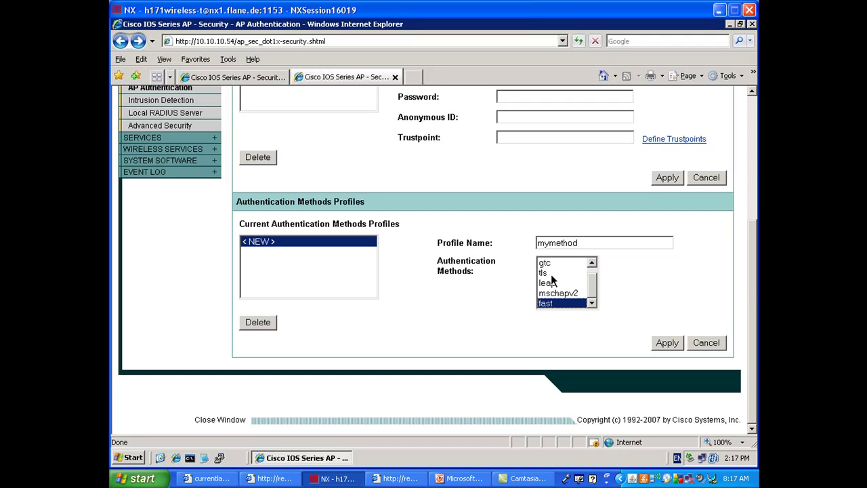
pyautogui.keyDown('ctrl'); pyautogui.click(546, 272); pyautogui.keyUp('ctrl')
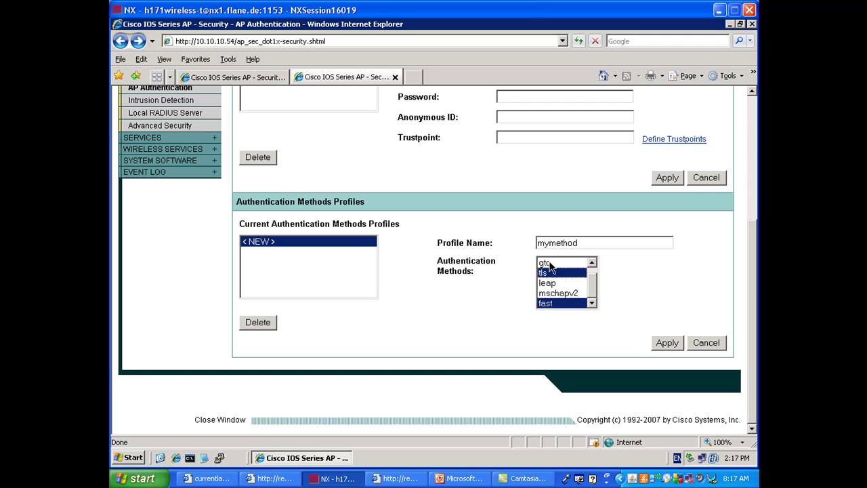
pyautogui.keyDown('ctrl'); pyautogui.click(549, 264); pyautogui.keyUp('ctrl')
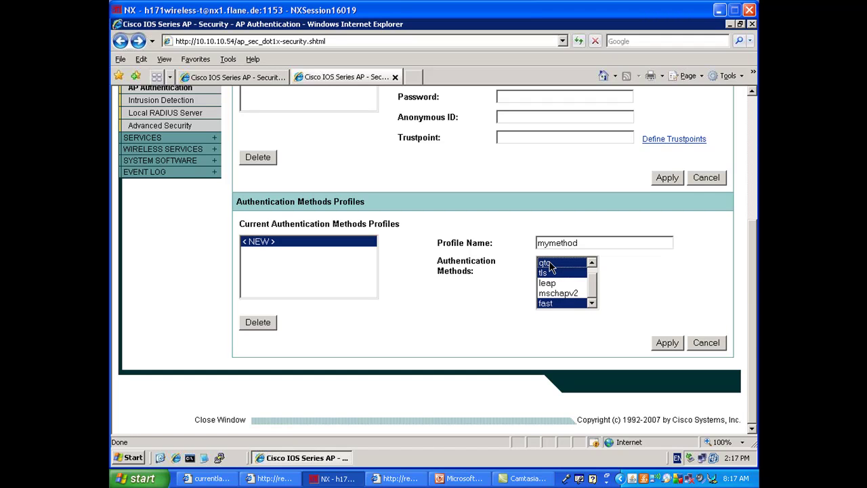
pyautogui.keyDown('ctrl'); pyautogui.click(549, 264); pyautogui.keyUp('ctrl')
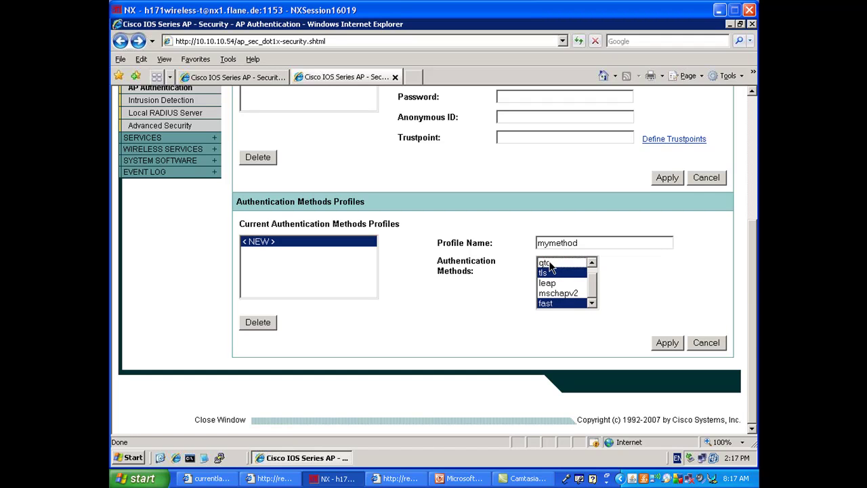
pyautogui.keyDown('ctrl'); pyautogui.click(549, 273); pyautogui.keyUp('ctrl')
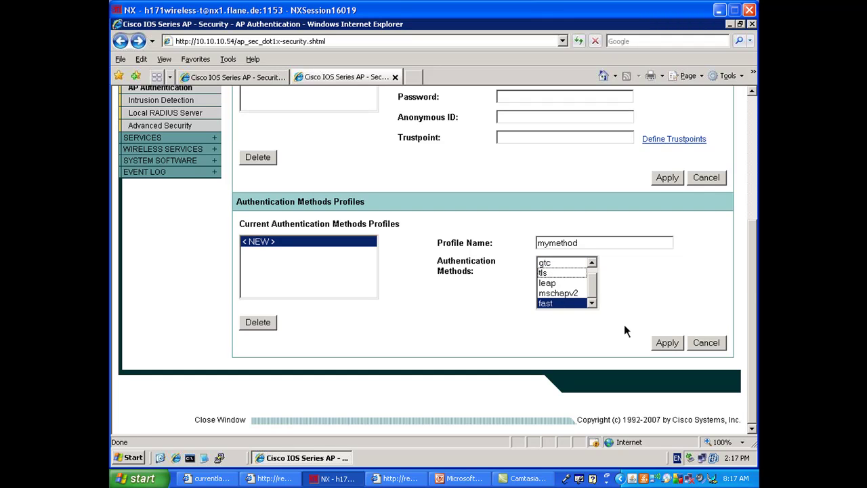
pyautogui.click(667, 343)
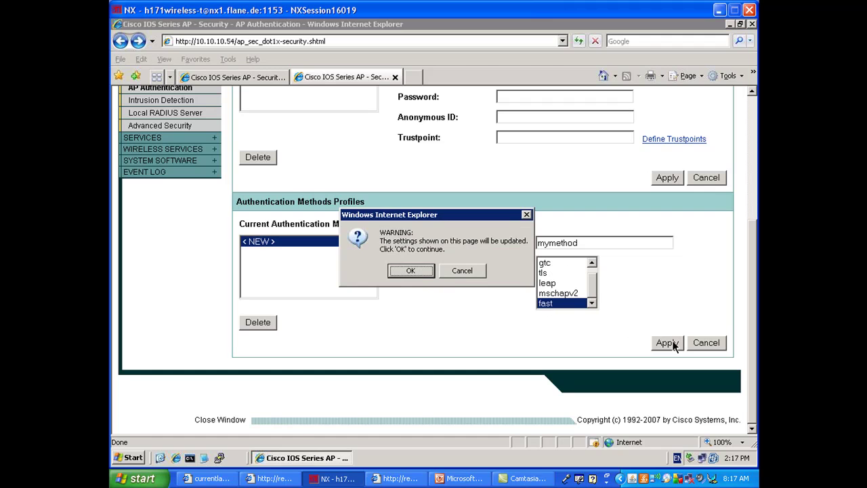
pyautogui.click(411, 270)
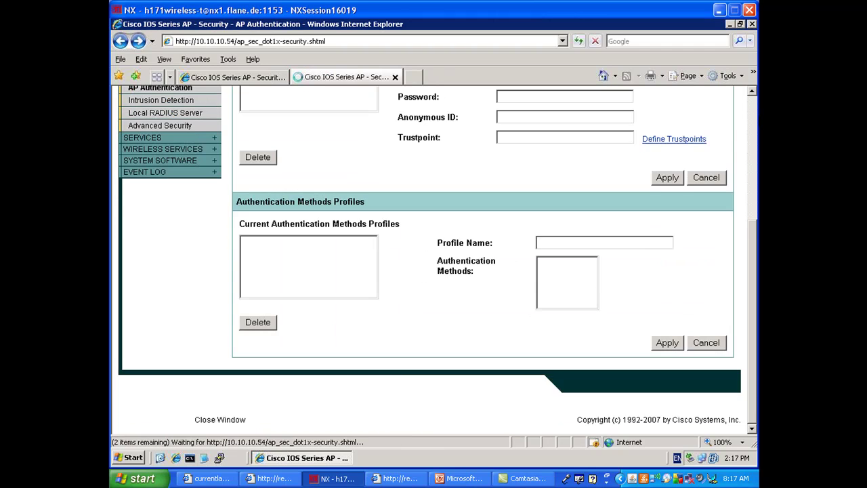
# In SSID Manager, assign the new credential and the mymethod profile to MySSID.
pyautogui.scroll(5, 169, 204)
pyautogui.click(153, 271)
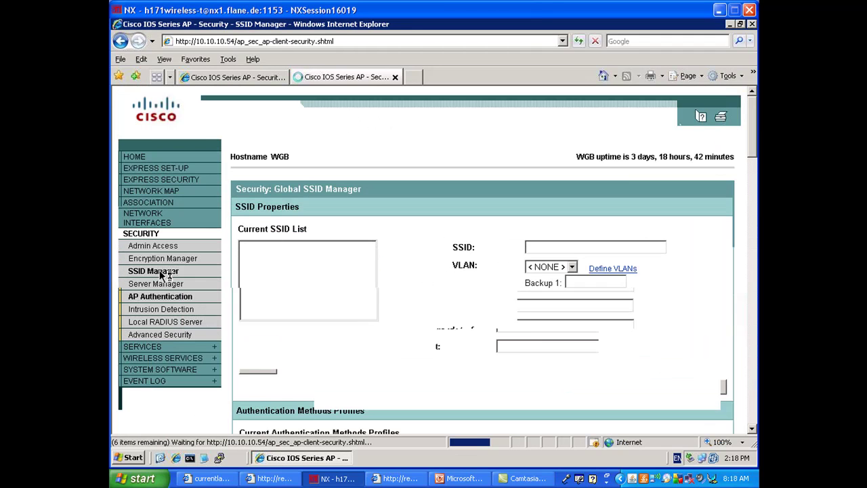
pyautogui.click(259, 258)
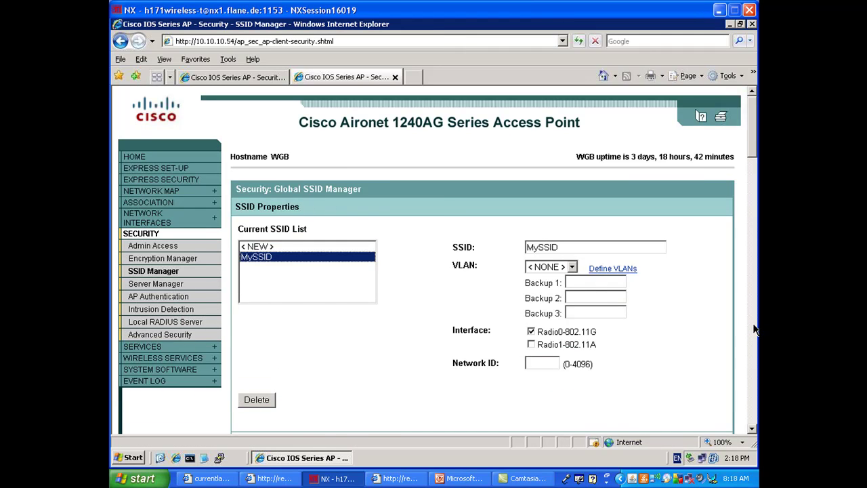
pyautogui.scroll(-5, 756, 329)
pyautogui.scroll(-5, 755, 328)
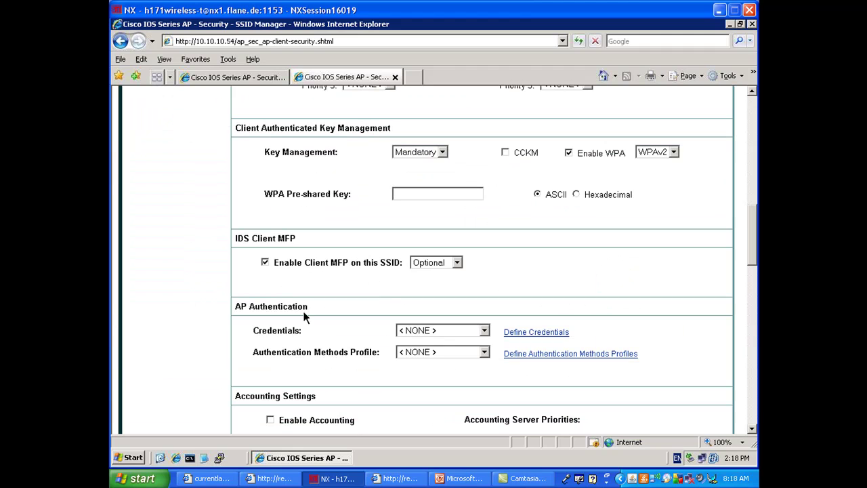
pyautogui.click(464, 330)
pyautogui.click(452, 353)
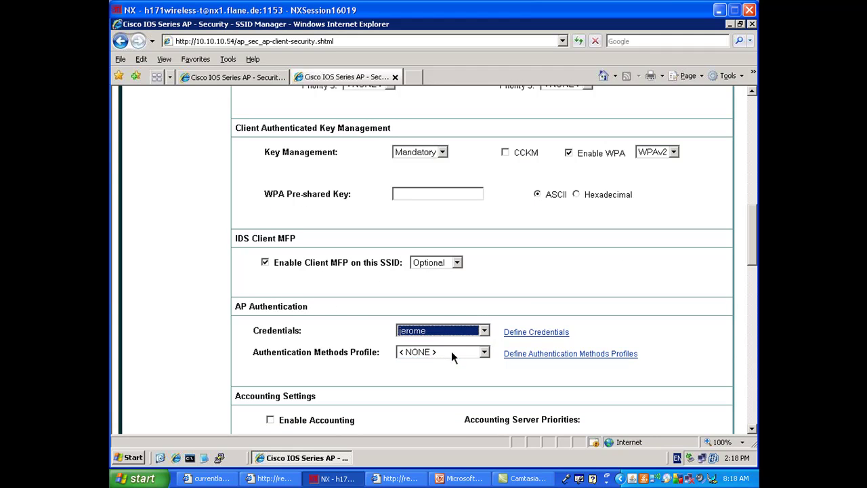
pyautogui.click(451, 351)
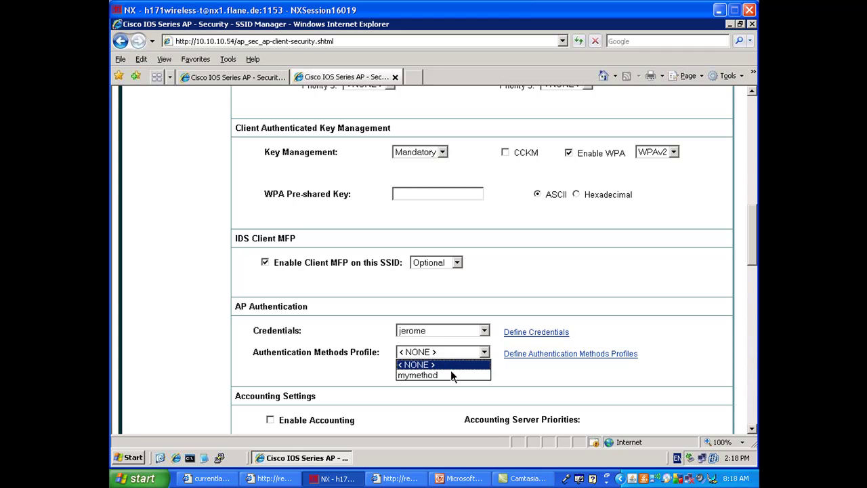
pyautogui.click(453, 376)
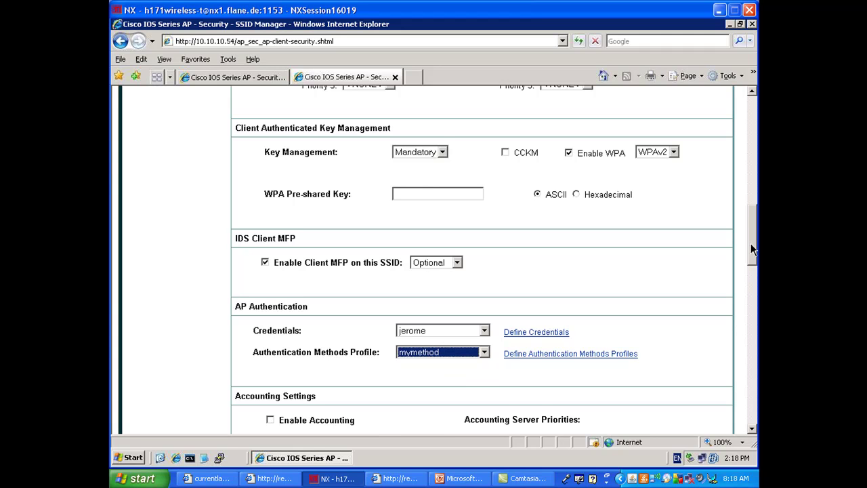
# Apply MySSID, clearing the EAP Client username and password after the conflict error.
pyautogui.moveTo(750, 243); pyautogui.dragTo(746, 335)
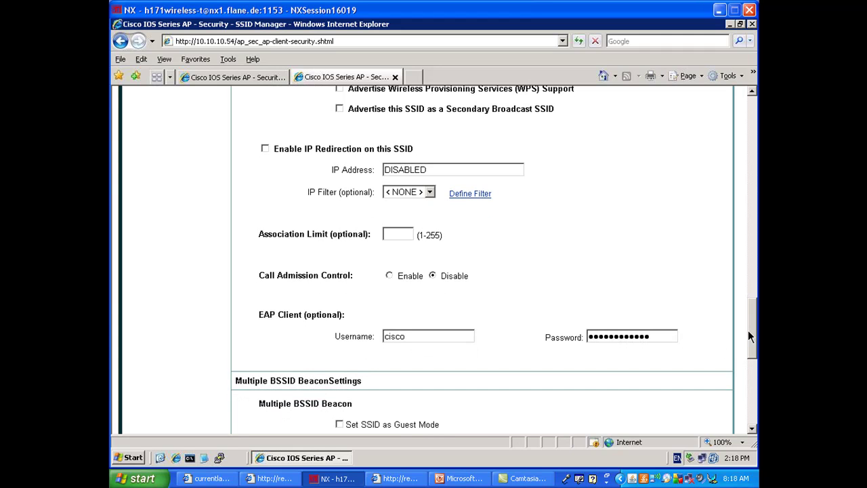
pyautogui.scroll(-3, 668, 260)
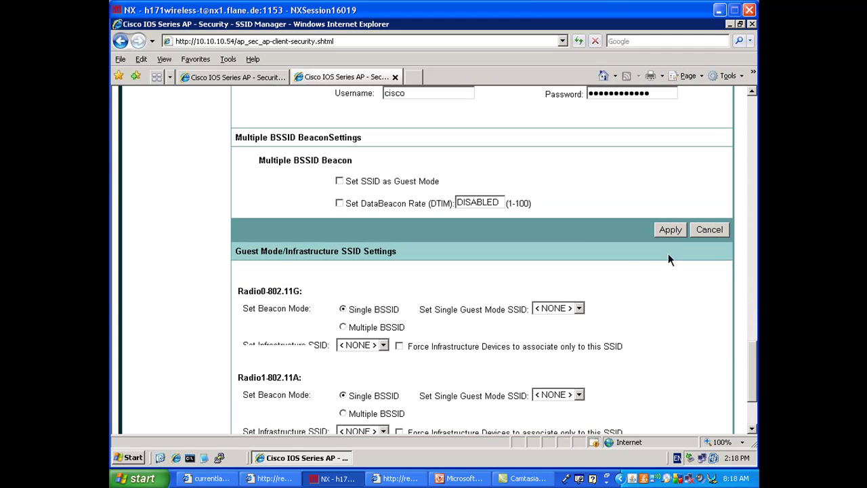
pyautogui.click(666, 229)
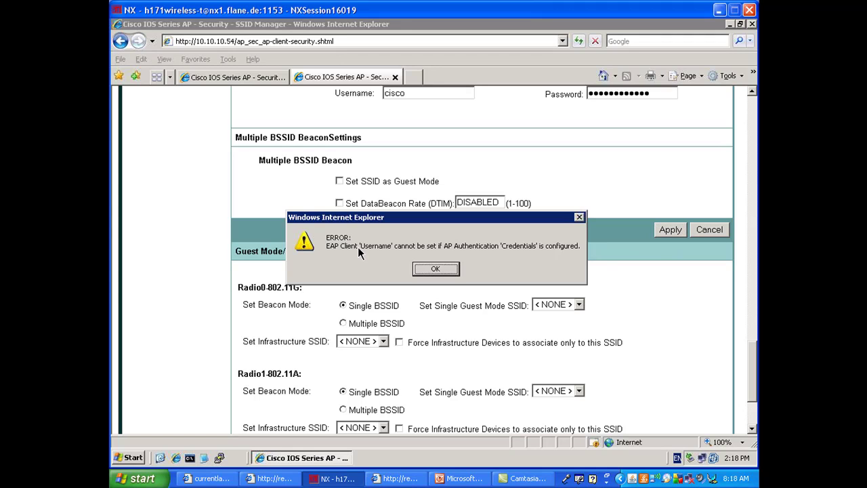
pyautogui.click(432, 269)
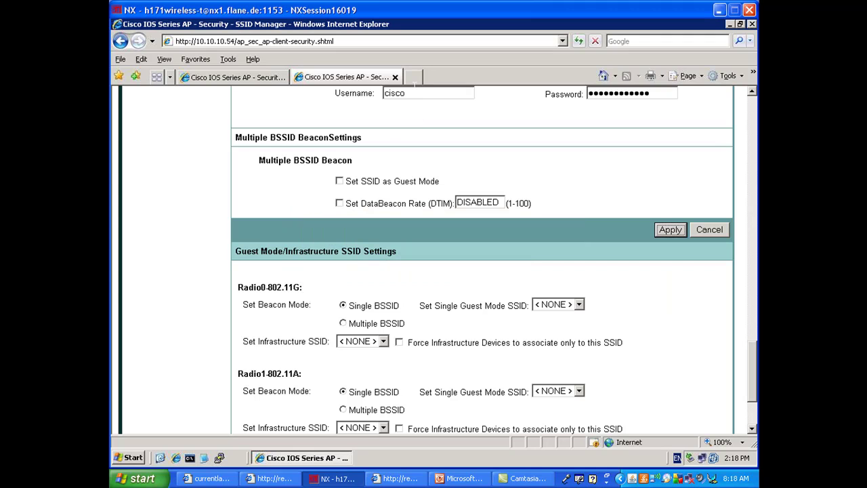
pyautogui.press('BackSpace')
pyautogui.doubleClick(653, 94)
pyautogui.press('BackSpace')
pyautogui.click(668, 232)
pyautogui.click(420, 273)
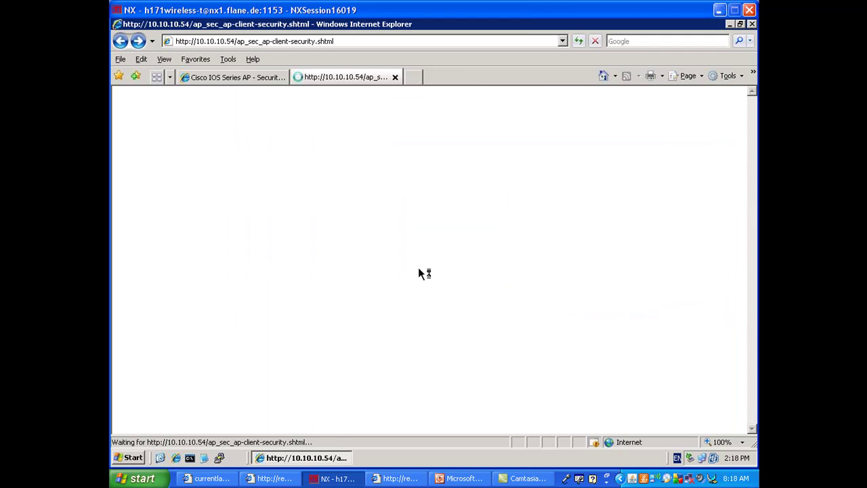
# Display the bridge's full running configuration with 'sh run'.
pyautogui.click(275, 478)
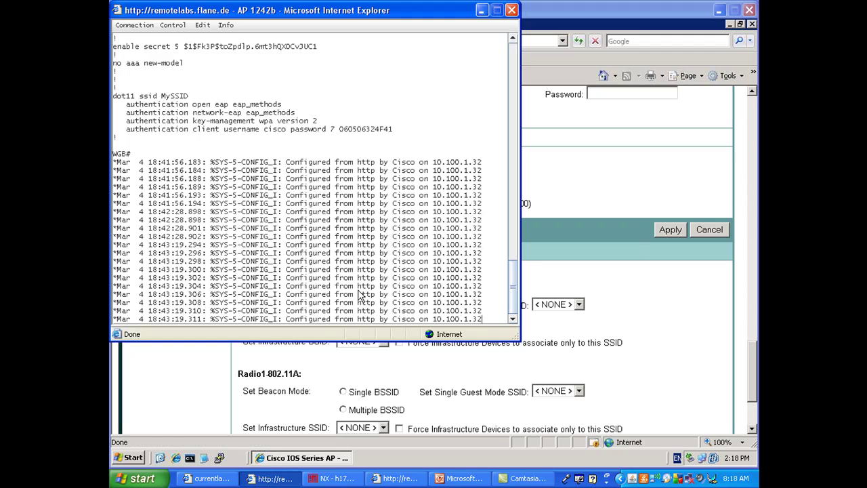
pyautogui.press('Return')
pyautogui.press('Return')
pyautogui.press('Return')
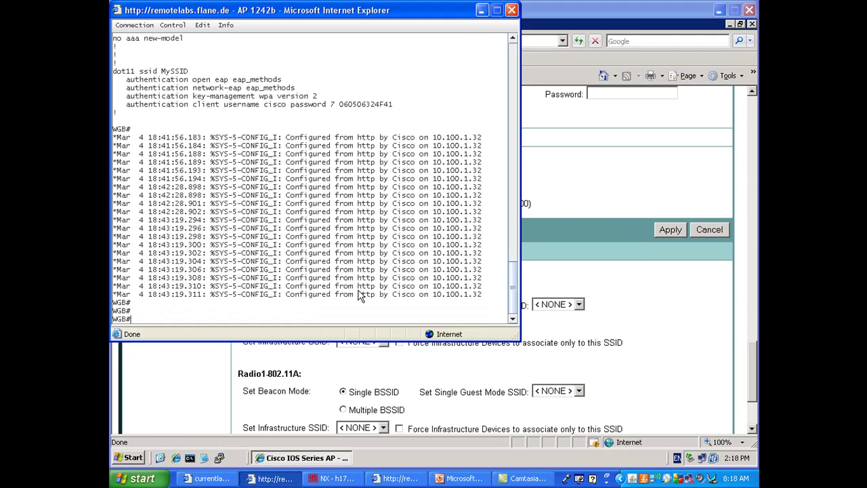
pyautogui.write('sh run')
pyautogui.press('Return')
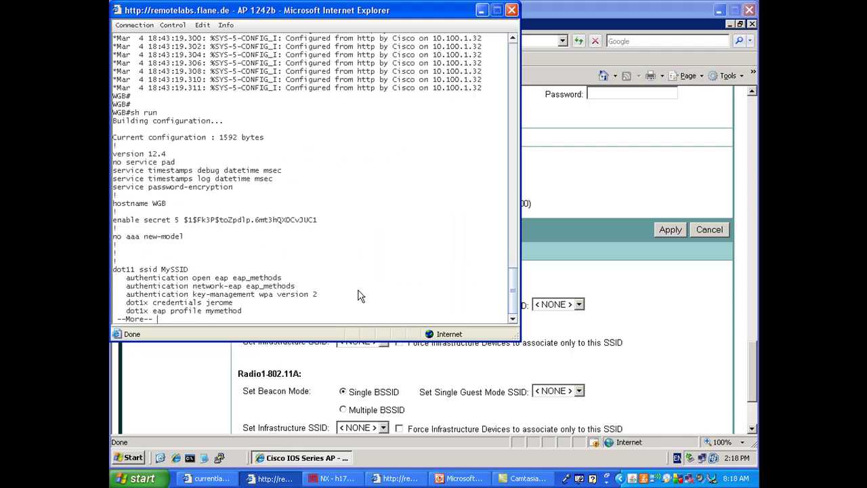
pyautogui.press('space')
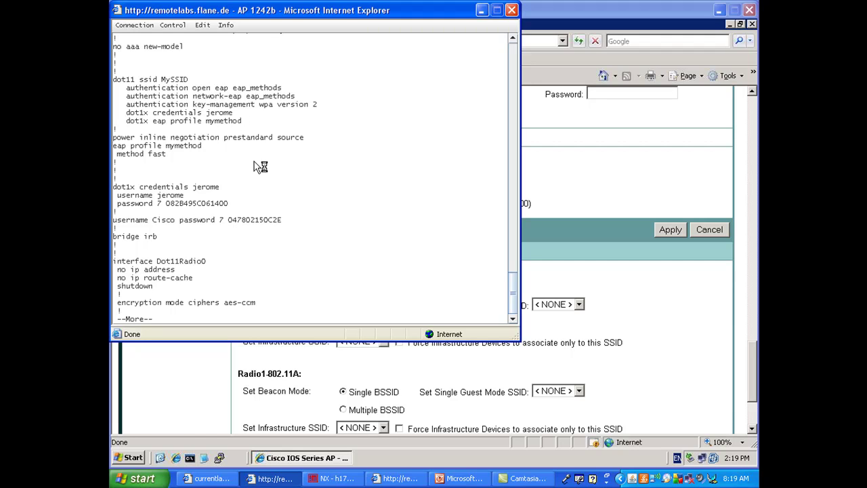
pyautogui.press('space')
# Restart Dot11Radio0 via conf t, int d0, shut and no shut, then view the main AP console.
pyautogui.write('conf t')
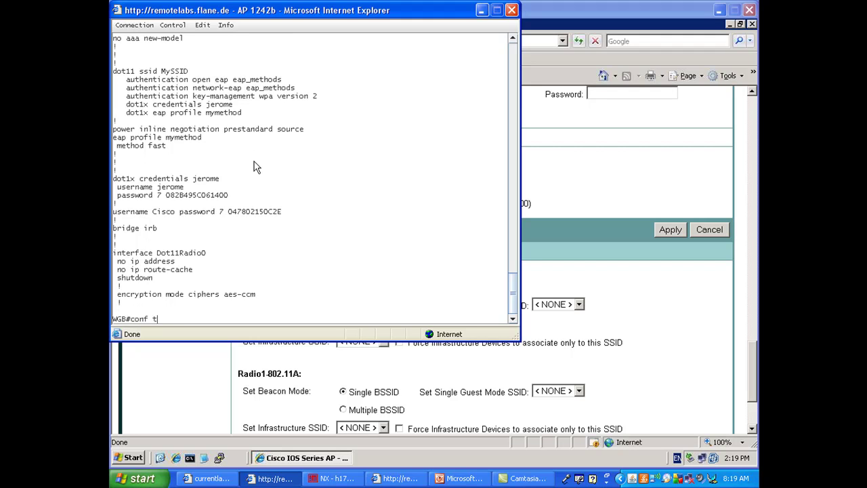
pyautogui.press('Return')
pyautogui.write('int d0')
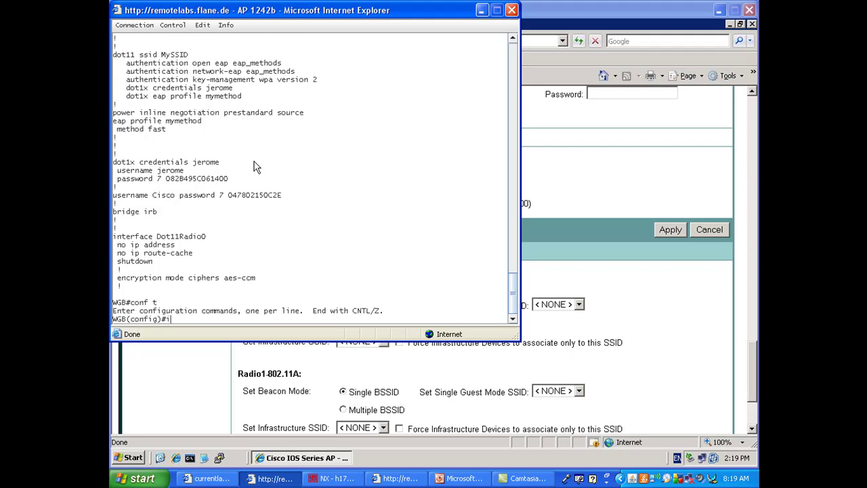
pyautogui.press('Return')
pyautogui.write('shut')
pyautogui.press('Return')
pyautogui.write('no shut')
pyautogui.press('Return')
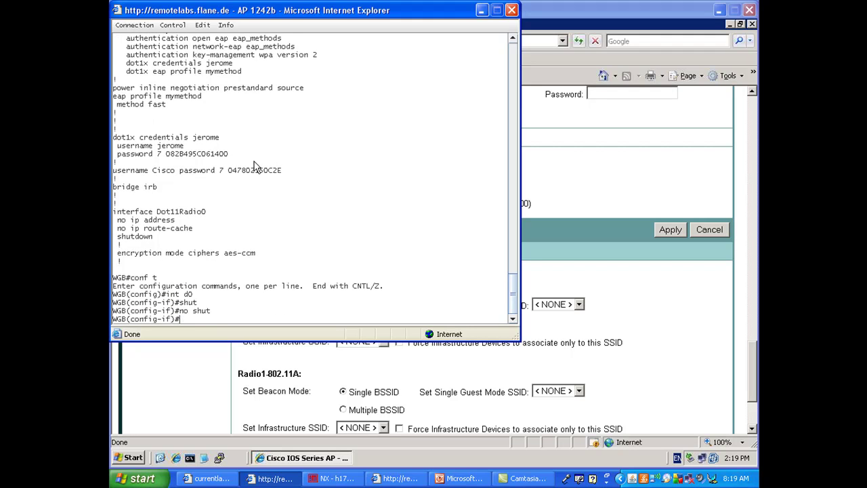
pyautogui.click(389, 480)
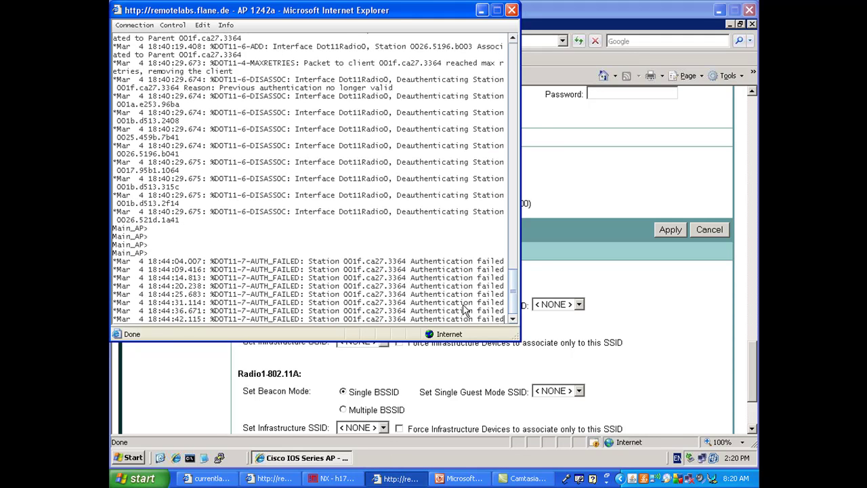
# Open the Local RADIUS Server settings on the main AP at 10.10.10.53.
pyautogui.click(287, 358)
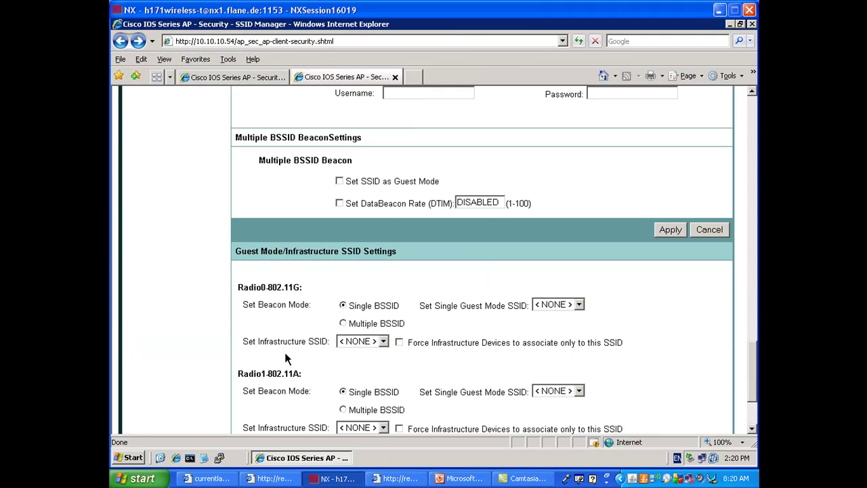
pyautogui.click(230, 77)
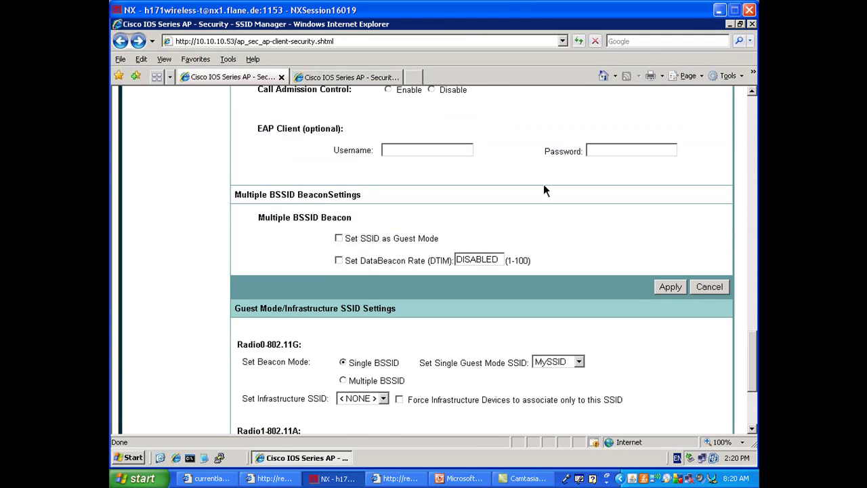
pyautogui.click(751, 117)
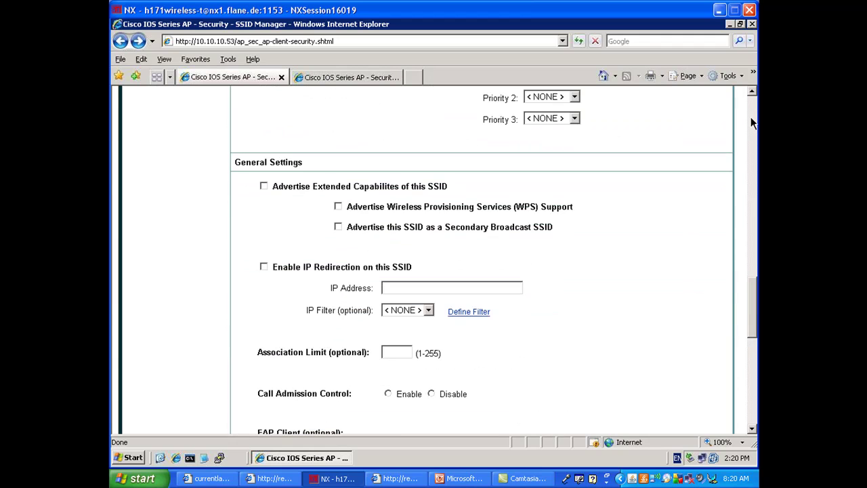
pyautogui.click(750, 122)
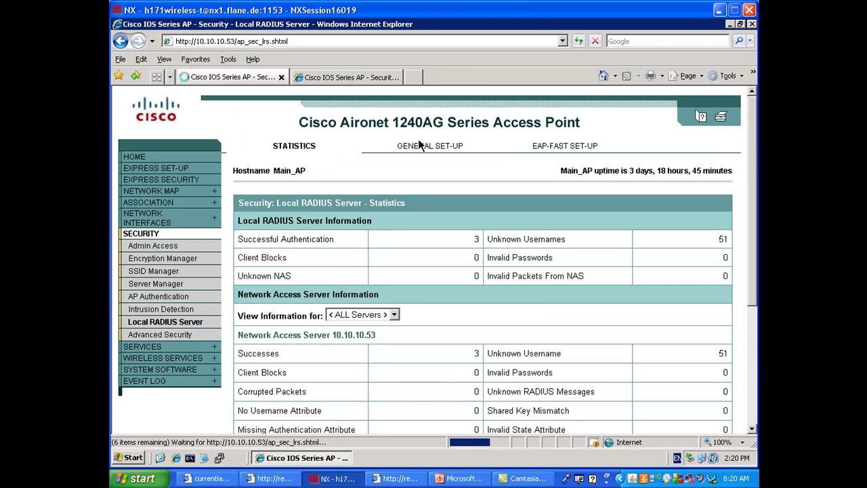
pyautogui.click(434, 145)
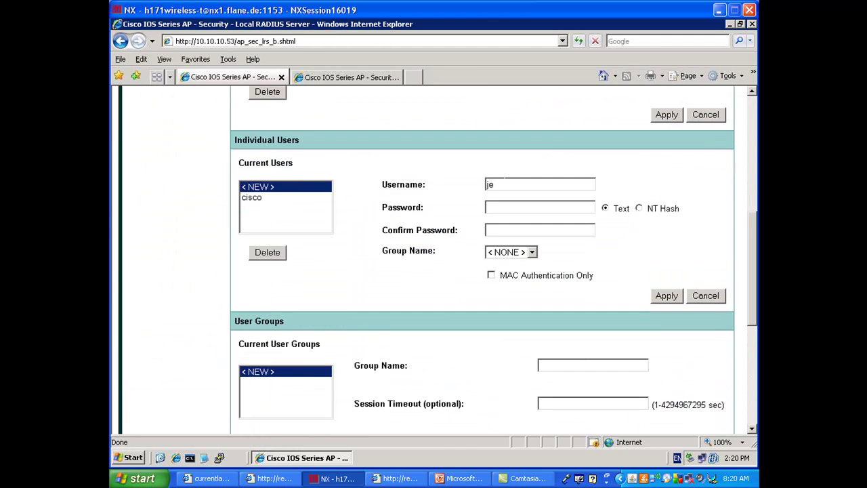
# Add a local RADIUS individual user with its password and confirmation, and apply it.
pyautogui.write('rome')
pyautogui.press('Tab')
pyautogui.press('Tab')
pyautogui.click(666, 296)
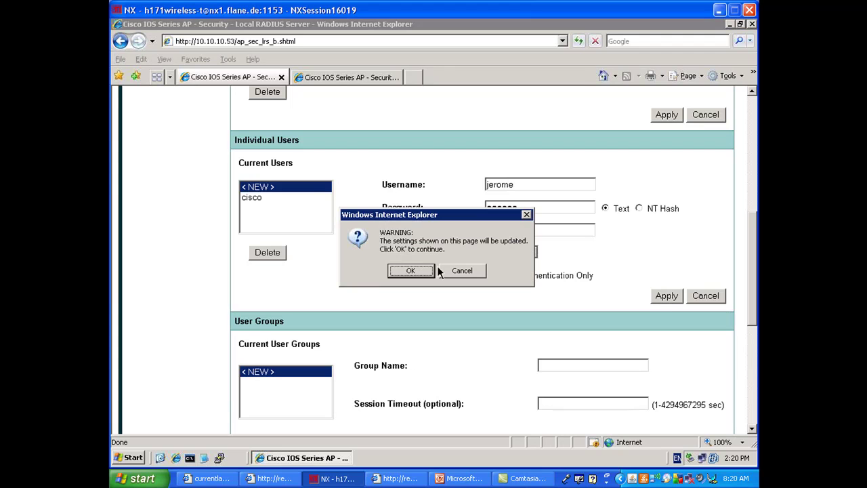
pyautogui.click(424, 270)
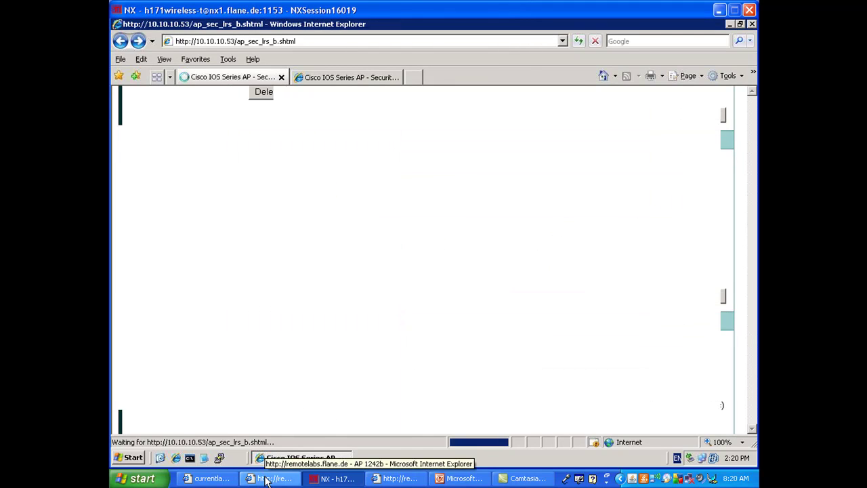
pyautogui.click(274, 478)
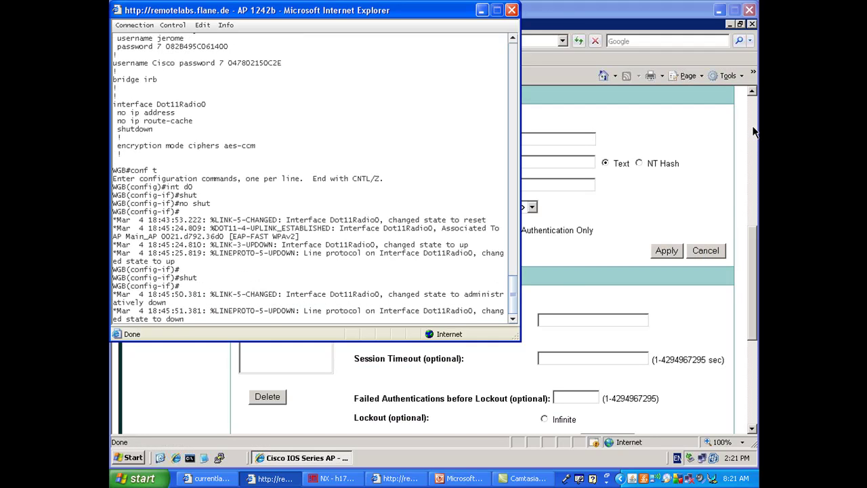
# On Main_AP's SSID Manager, uncheck Network EAP for MySSID, keeping Open Authentication with EAP, and apply.
pyautogui.click(754, 132)
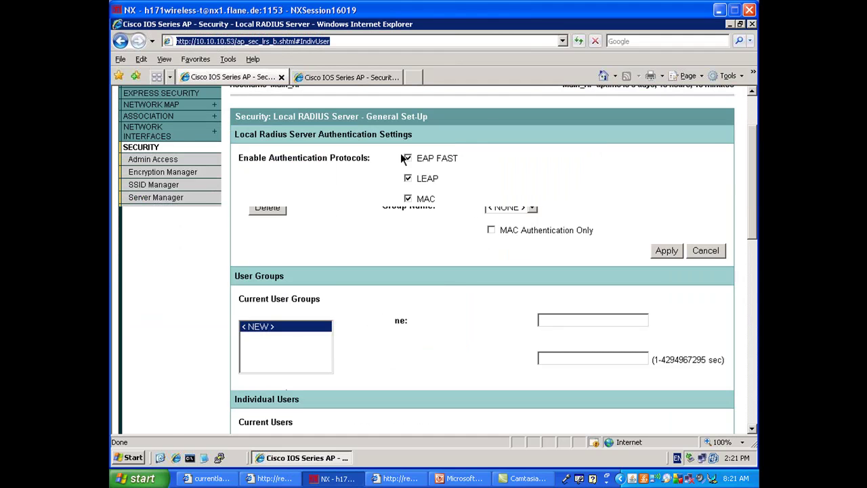
pyautogui.click(152, 185)
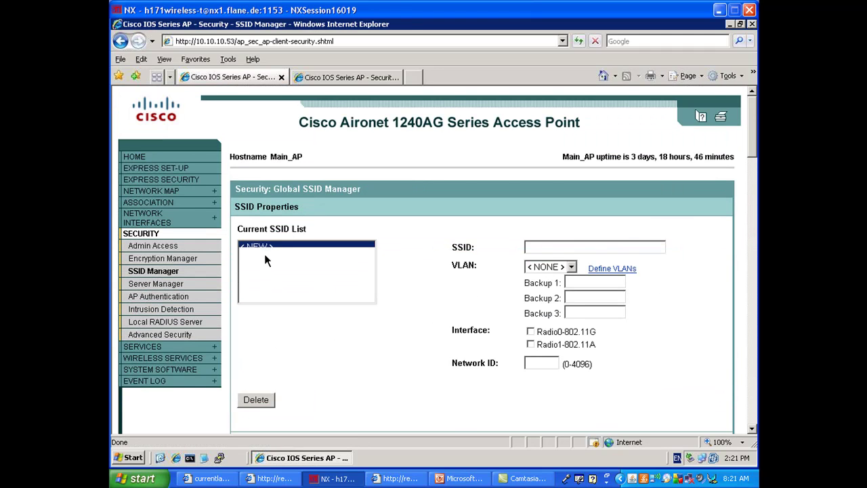
pyautogui.click(752, 390)
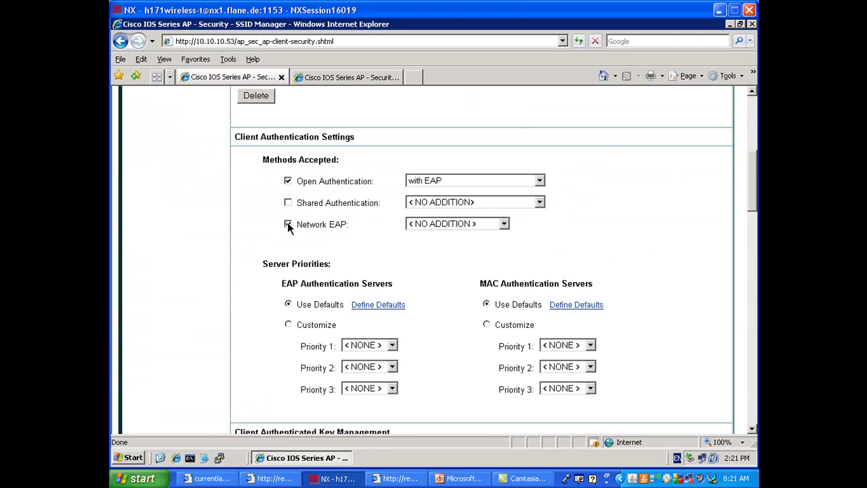
pyautogui.click(287, 224)
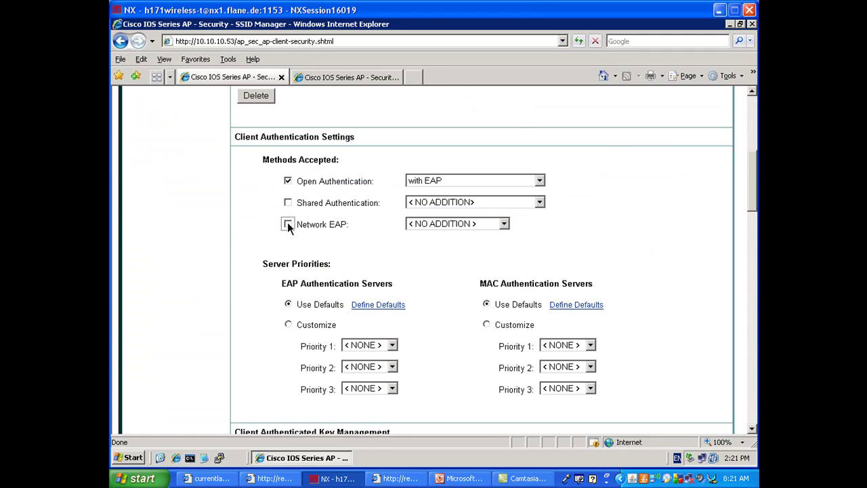
pyautogui.click(752, 386)
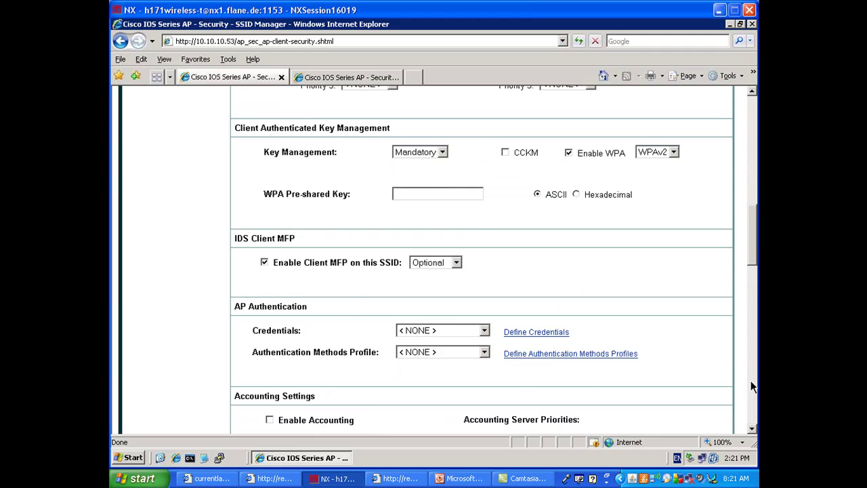
pyautogui.click(753, 386)
pyautogui.click(753, 386)
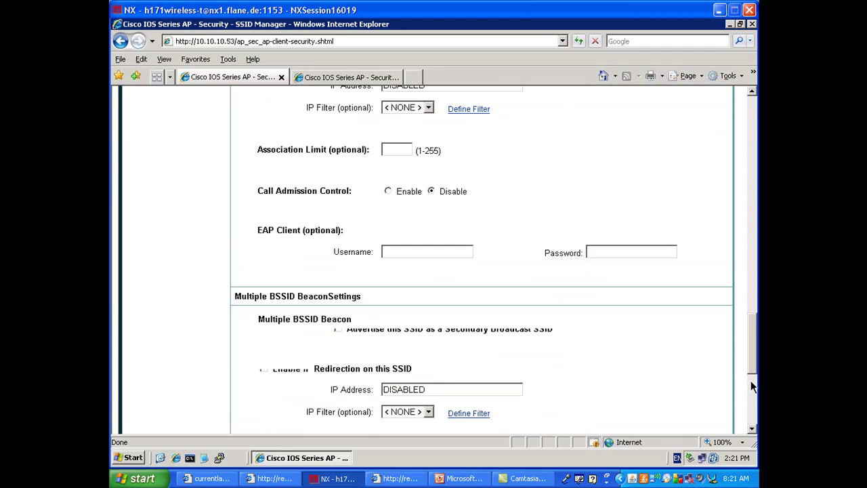
pyautogui.click(670, 388)
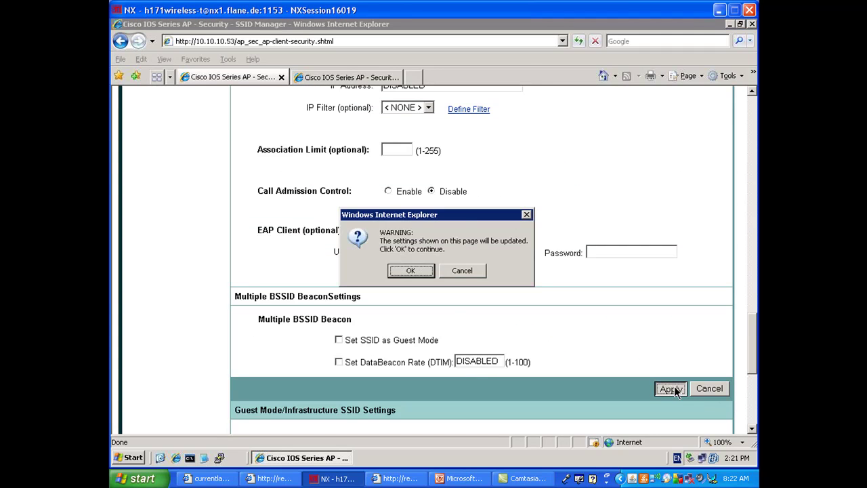
pyautogui.click(410, 271)
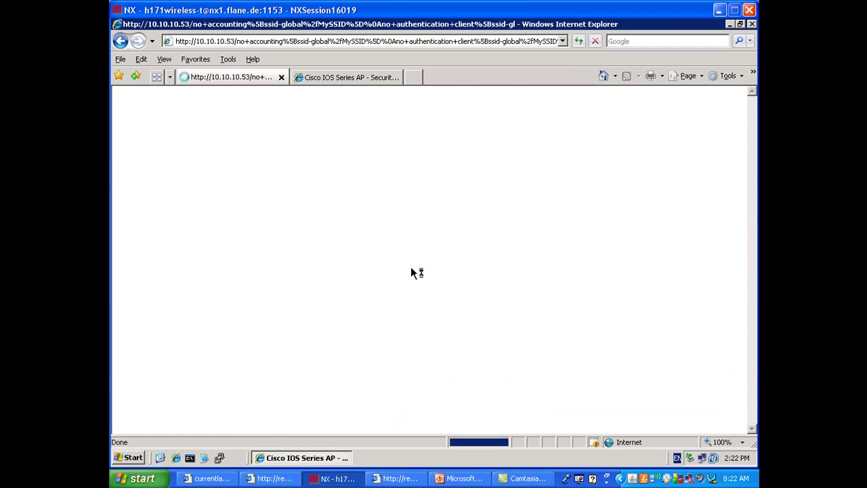
# Uncheck Network EAP for MySSID on the 10.10.10.54 workgroup bridge and apply, then get a fresh console prompt.
pyautogui.click(328, 77)
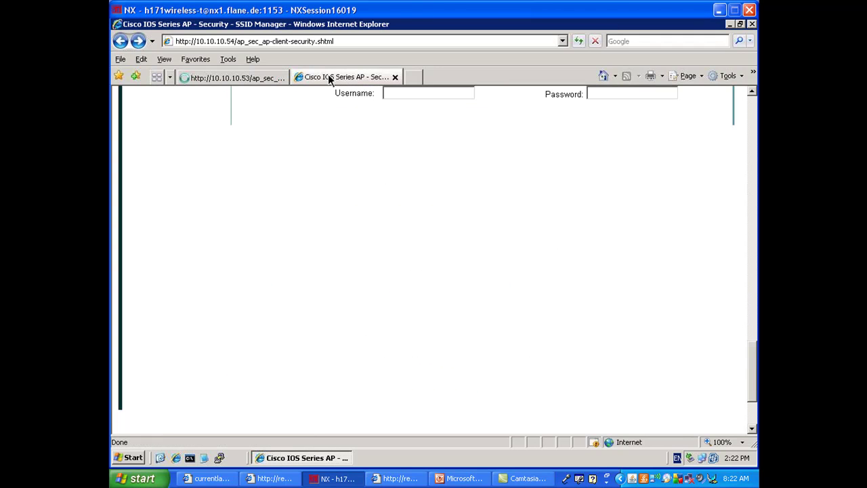
pyautogui.click(754, 133)
pyautogui.click(754, 132)
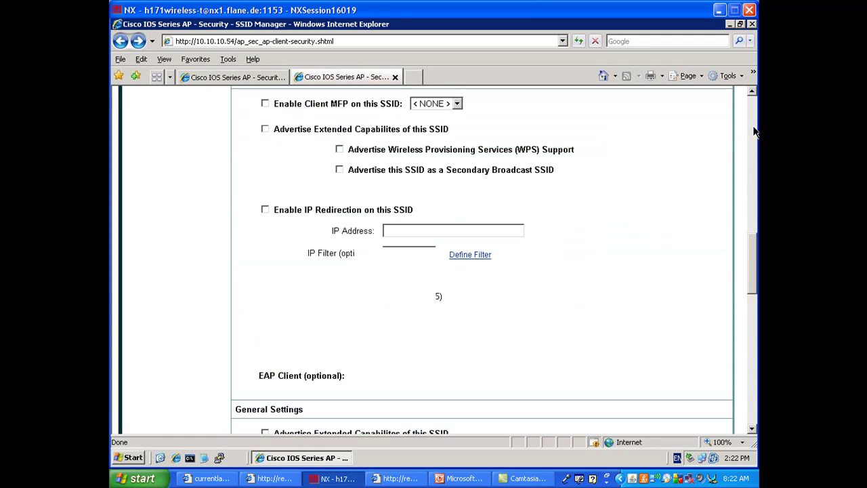
pyautogui.click(754, 132)
pyautogui.click(754, 132)
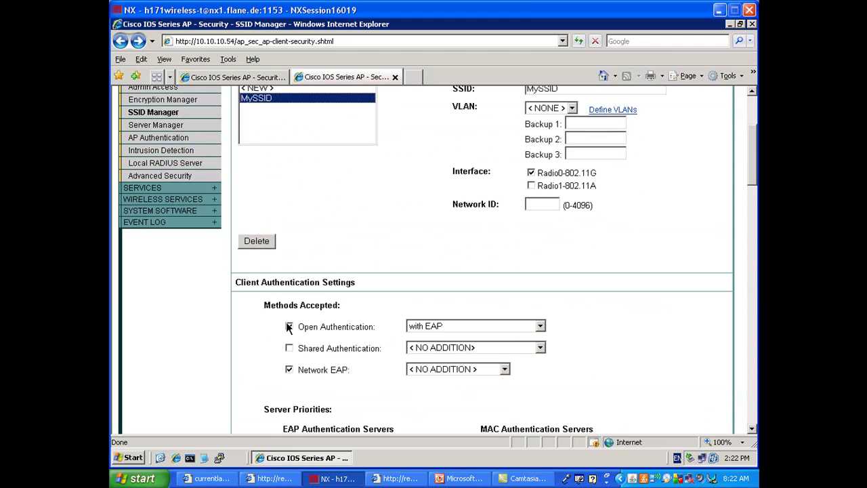
pyautogui.click(290, 370)
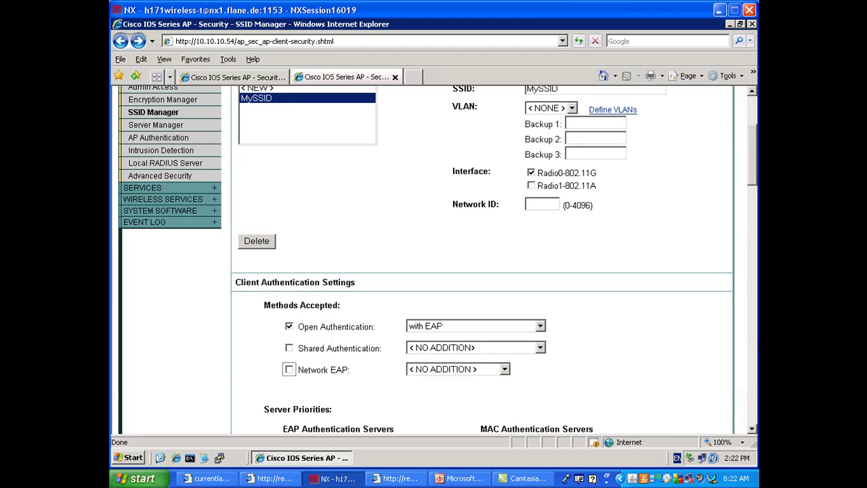
pyautogui.click(754, 376)
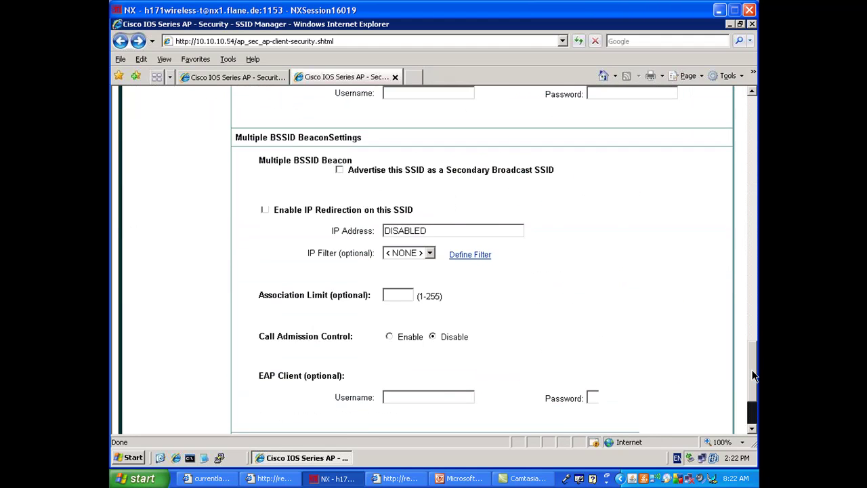
pyautogui.click(670, 230)
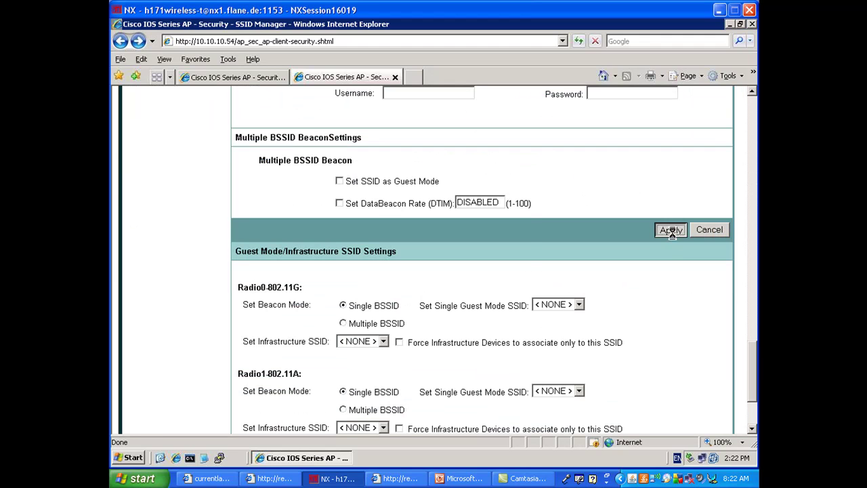
pyautogui.click(412, 270)
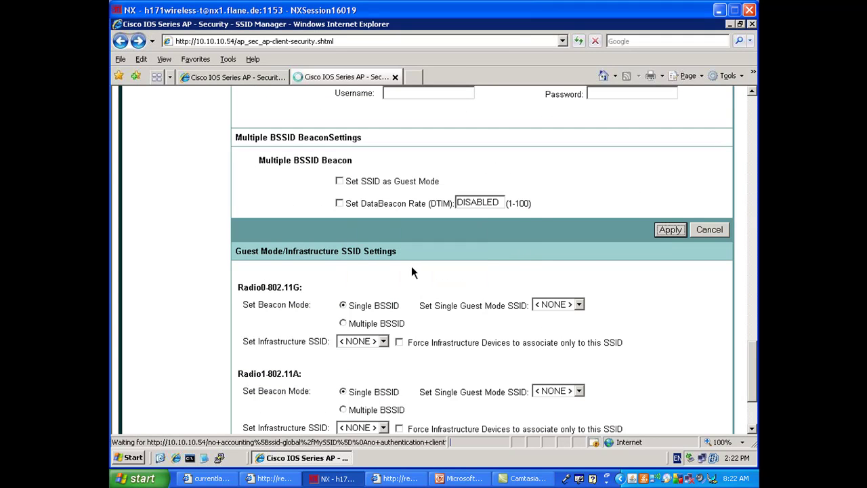
pyautogui.click(282, 479)
pyautogui.press('Return')
pyautogui.press('Return')
# Enter 'no shut' on the workgroup bridge's Dot11Radio0 to bring the radio back up.
pyautogui.write('no shut')
pyautogui.press('Return')
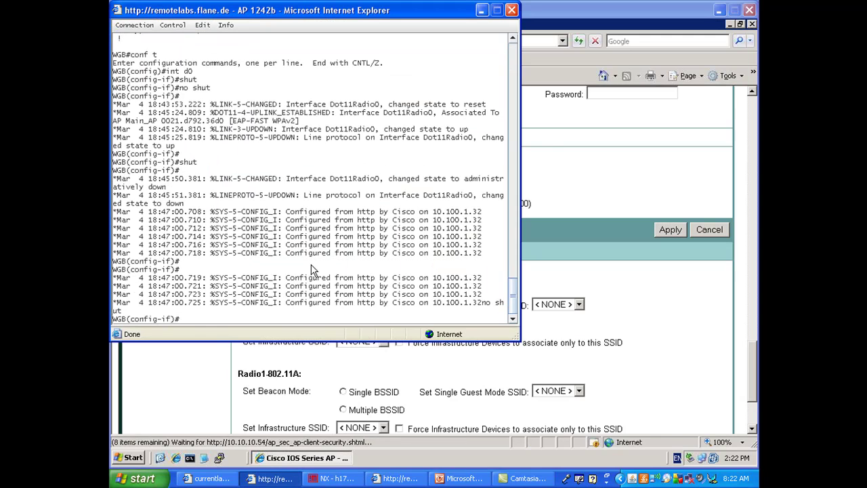